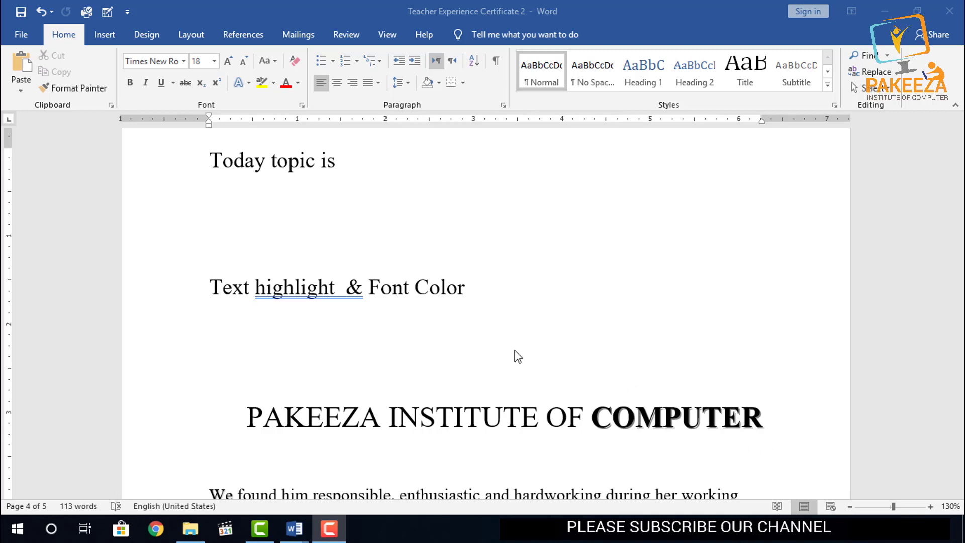
- Delete the old experience-certificate heading and paragraphs below the topic lines
scroll(510, 347, down, 3)
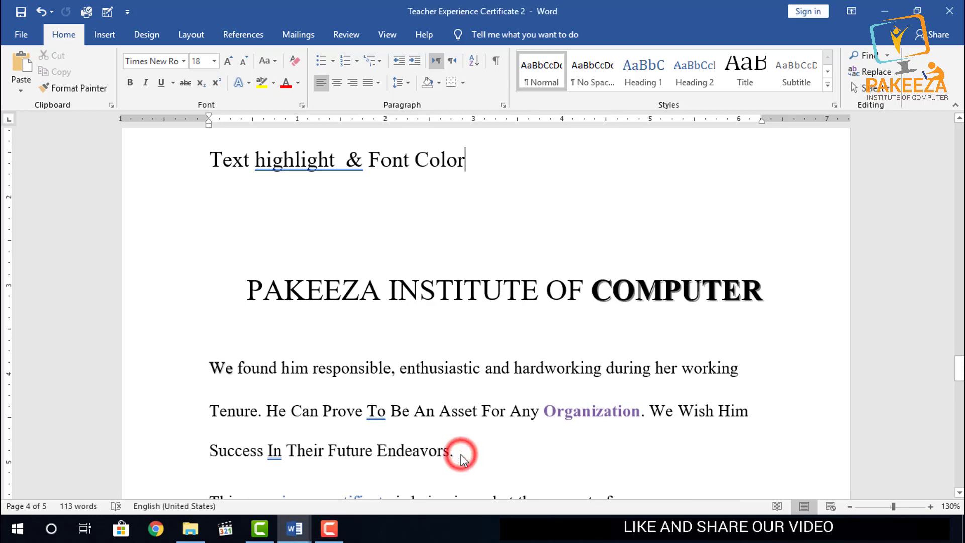
scroll(462, 453, down, 1)
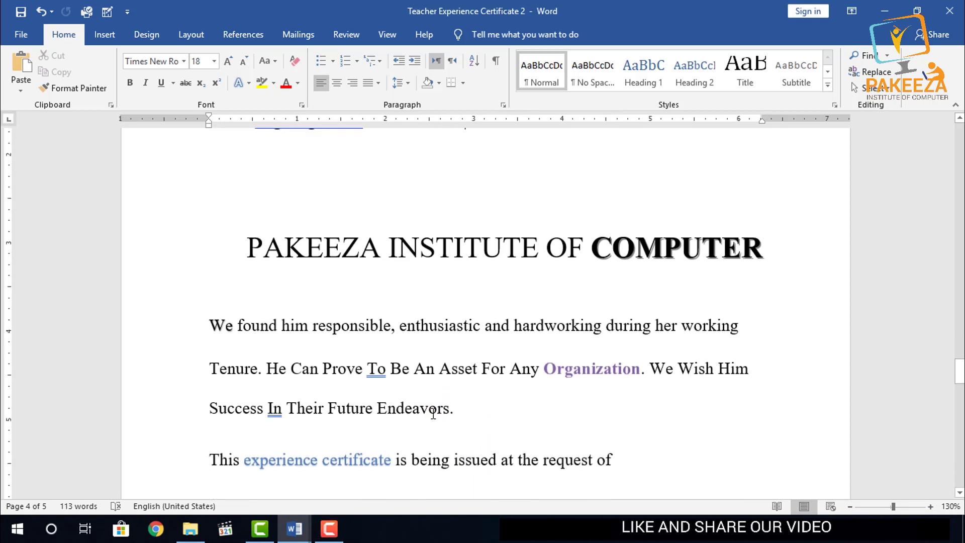
mouse_move(237, 246)
mouse_down()
mouse_move(505, 462)
mouse_move(598, 463)
mouse_up()
key(Delete)
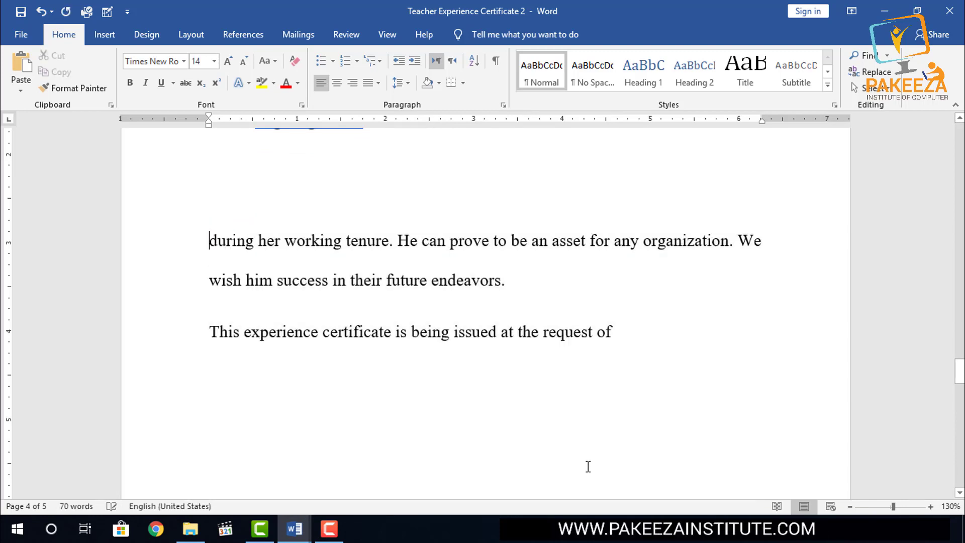
drag(657, 360, 172, 241)
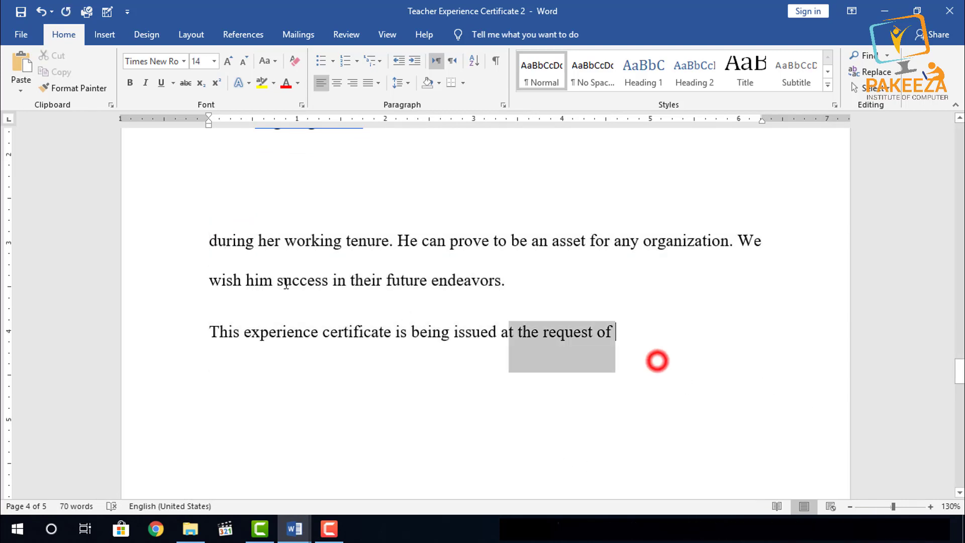
key(Delete)
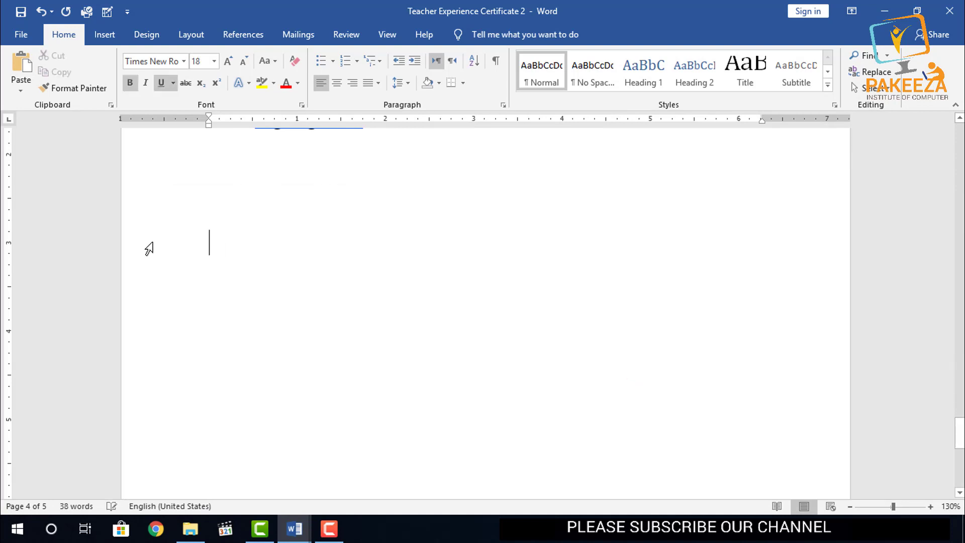
mouse_move(294, 528)
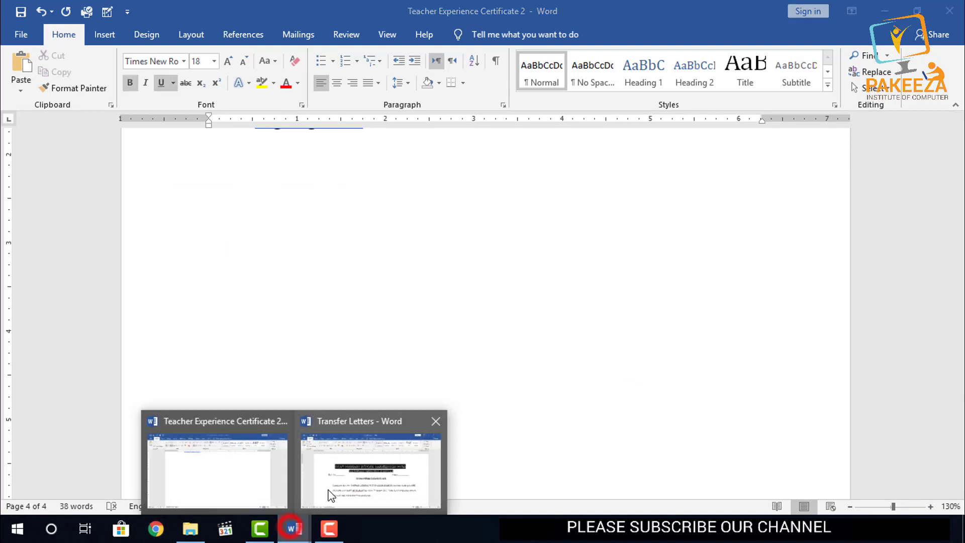
- Copy the No Punishment Certificate from the Transfer Letters document and return to this one
click(354, 423)
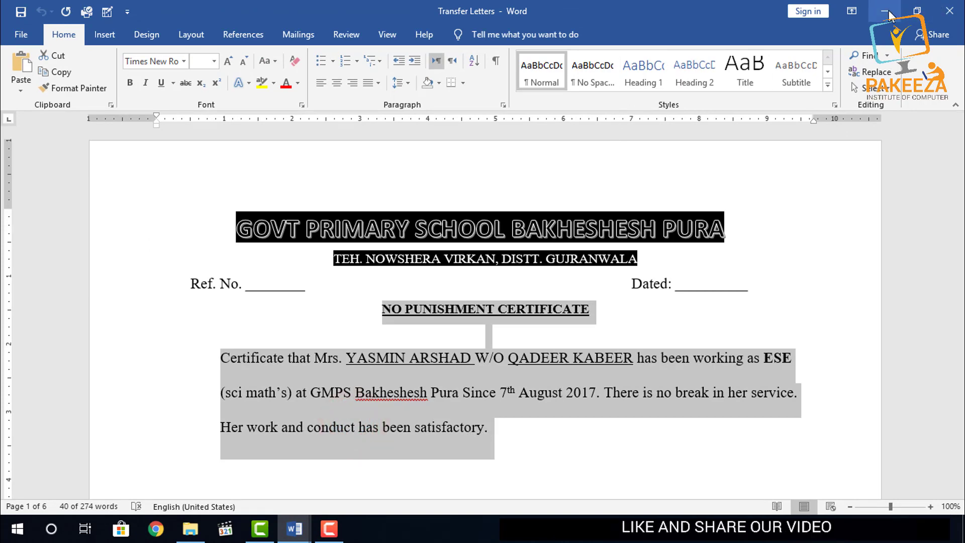
key(alt+Tab)
scroll(367, 282, up, 5)
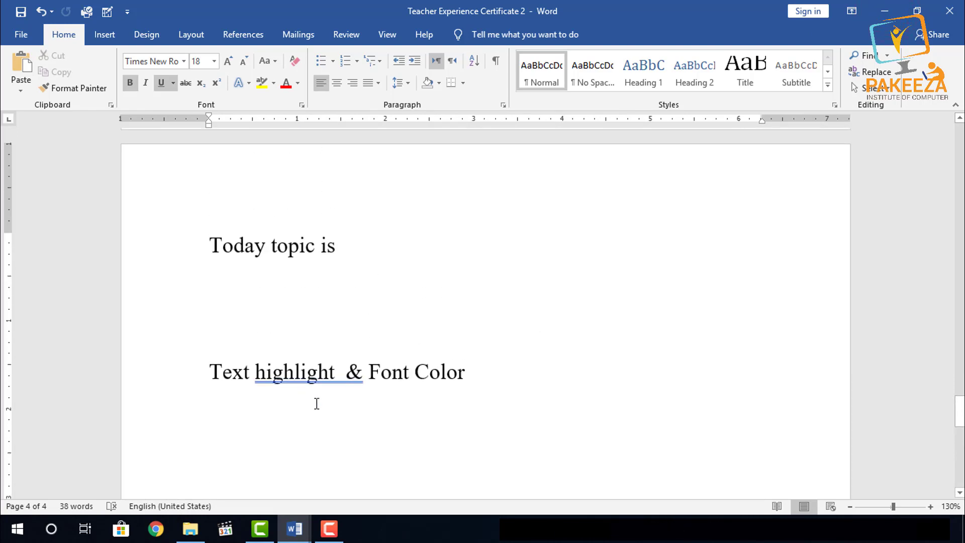
scroll(302, 392, down, 2)
- Paste the copied certificate on the empty line under 'Text highlight & Font Color'
click(275, 371)
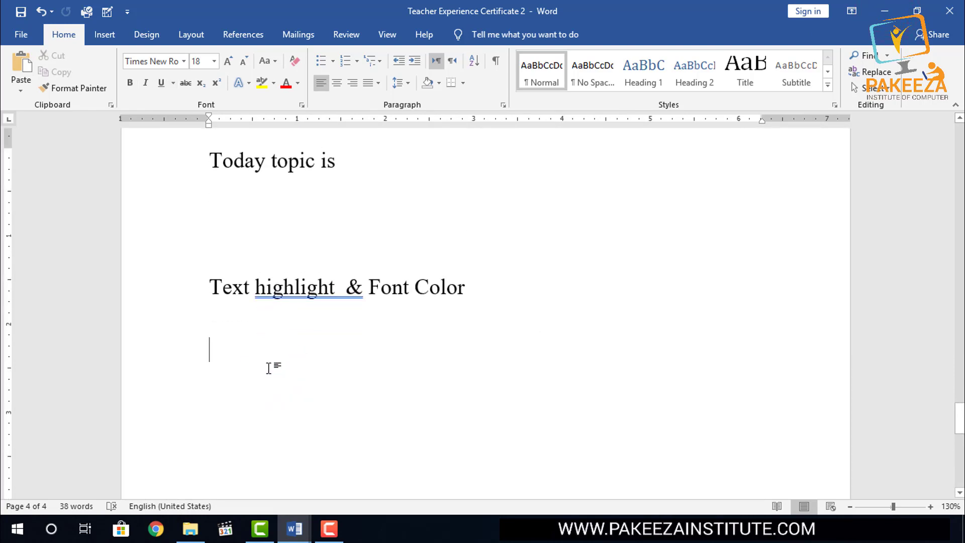
key(ctrl+v)
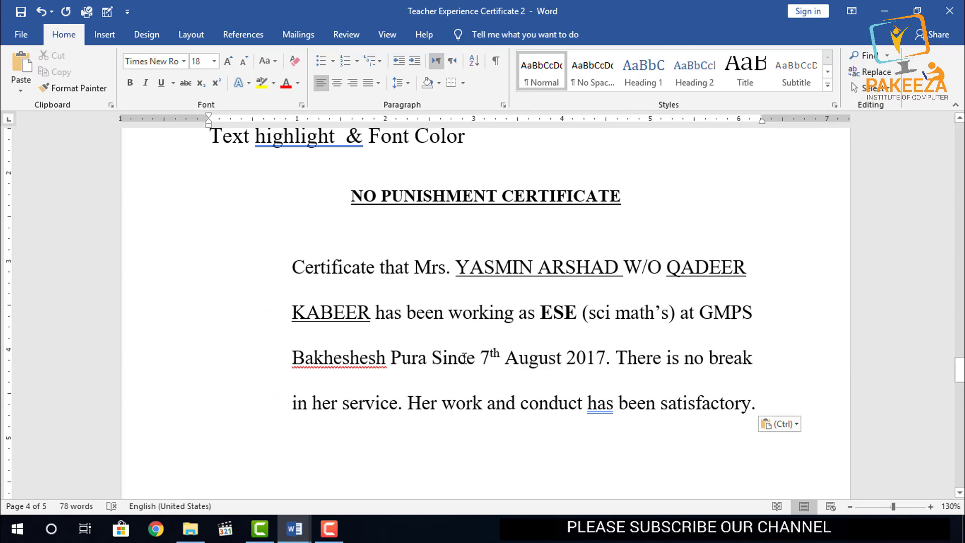
scroll(432, 342, up, 3)
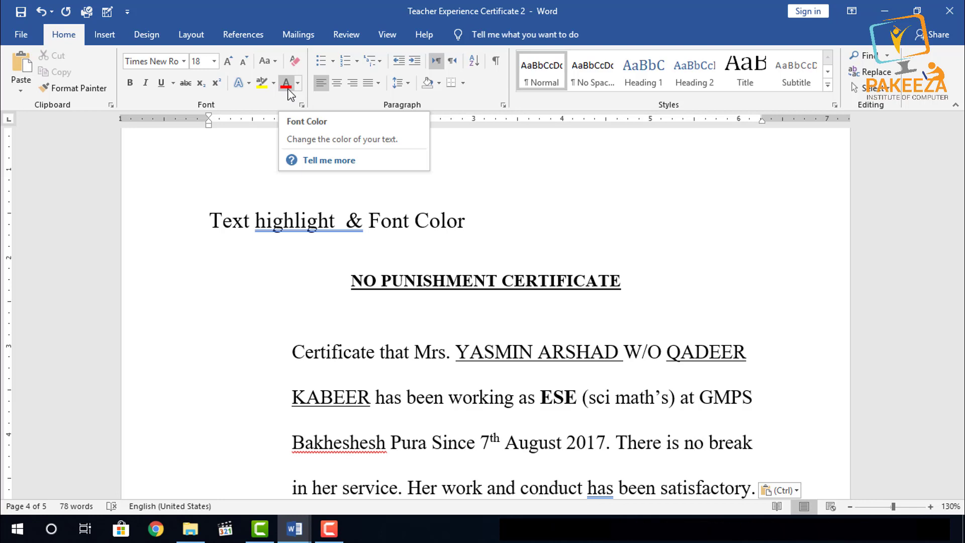
click(245, 160)
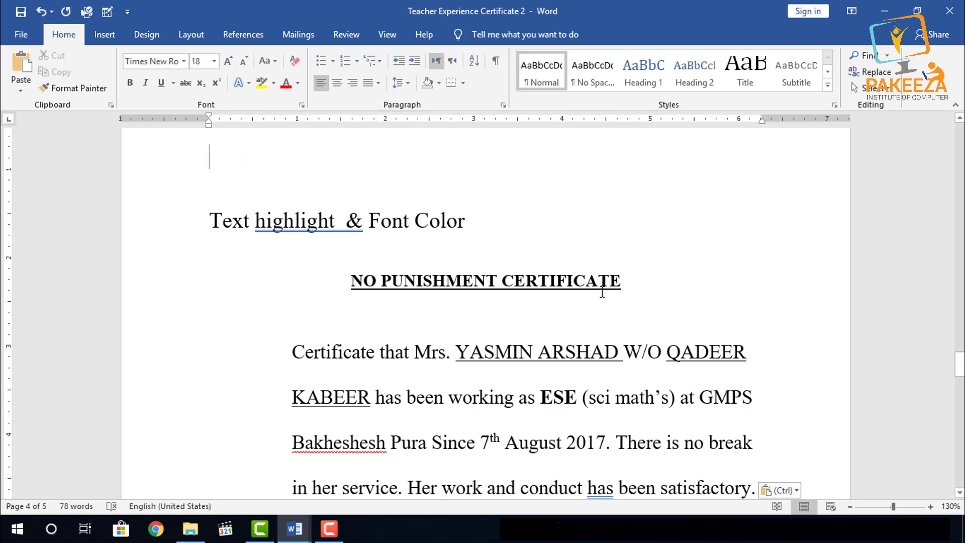
scroll(603, 292, down, 1)
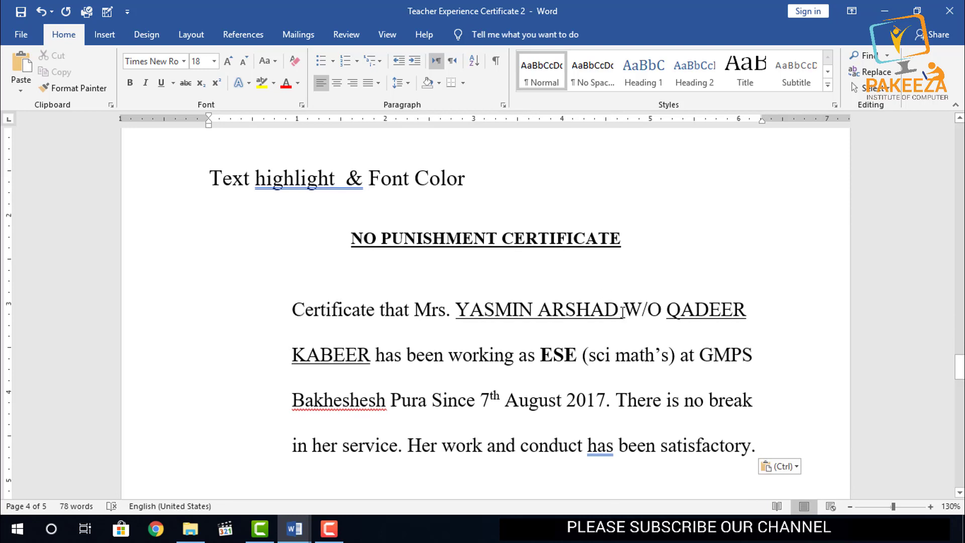
- Select the underlined teacher's name in the certificate's opening line
drag(623, 313, 577, 310)
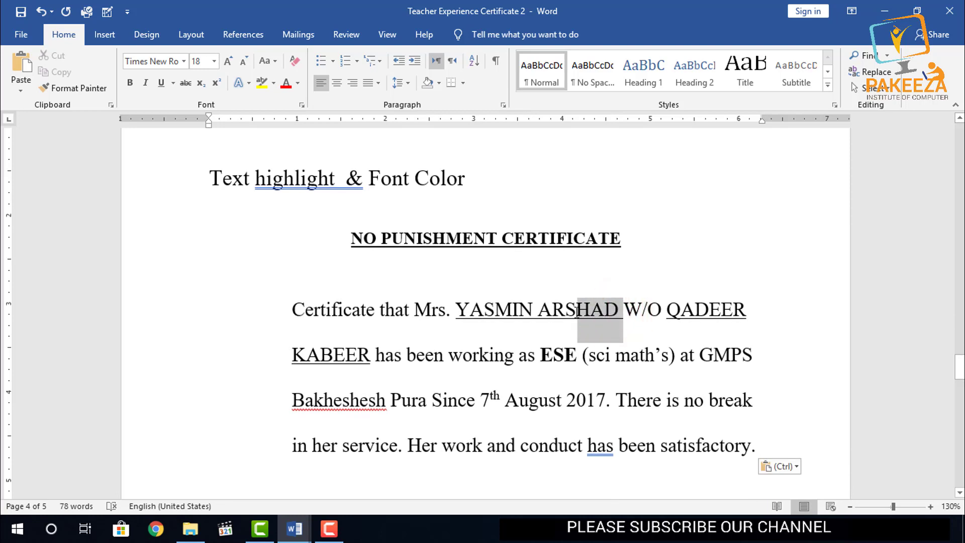
drag(577, 310, 498, 311)
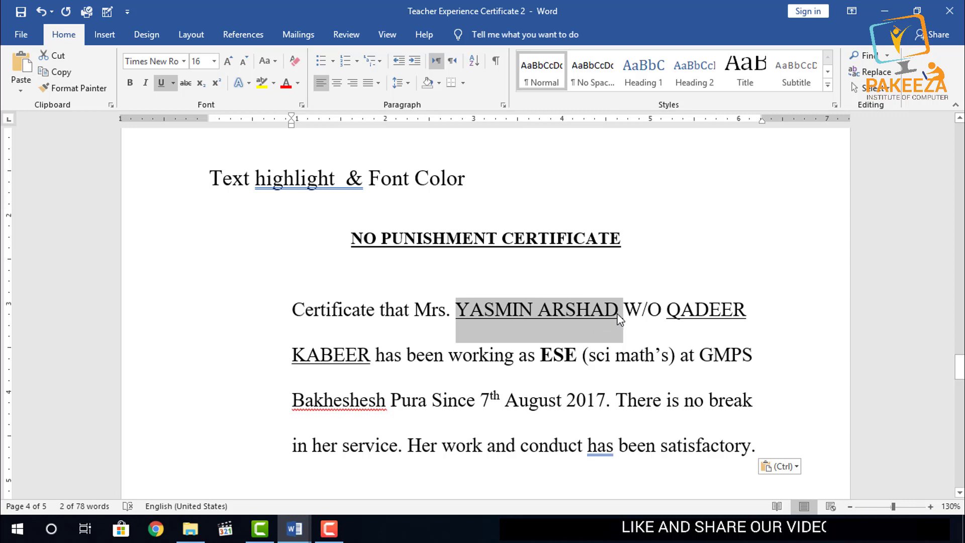
- Apply Yellow text highlight to the teacher's name in the first sentence
drag(618, 313, 475, 322)
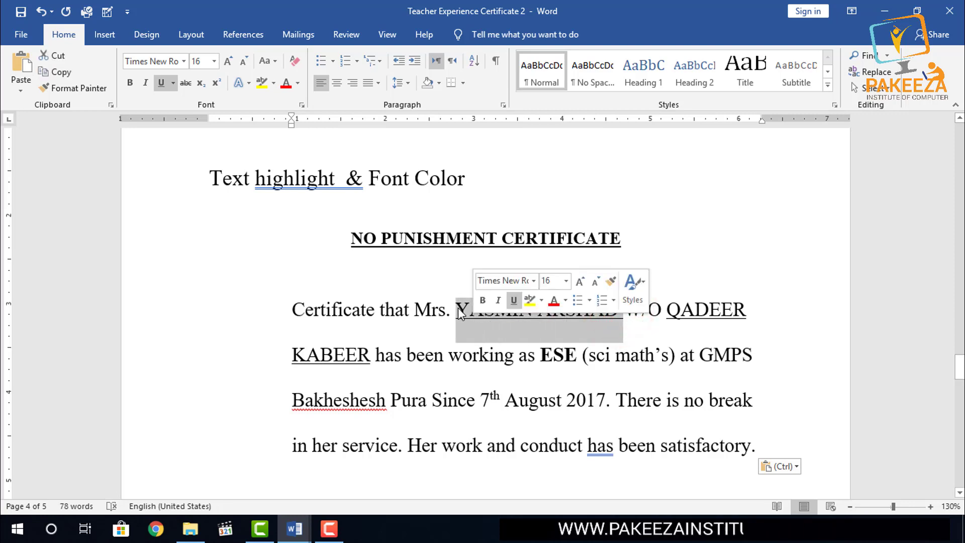
click(274, 83)
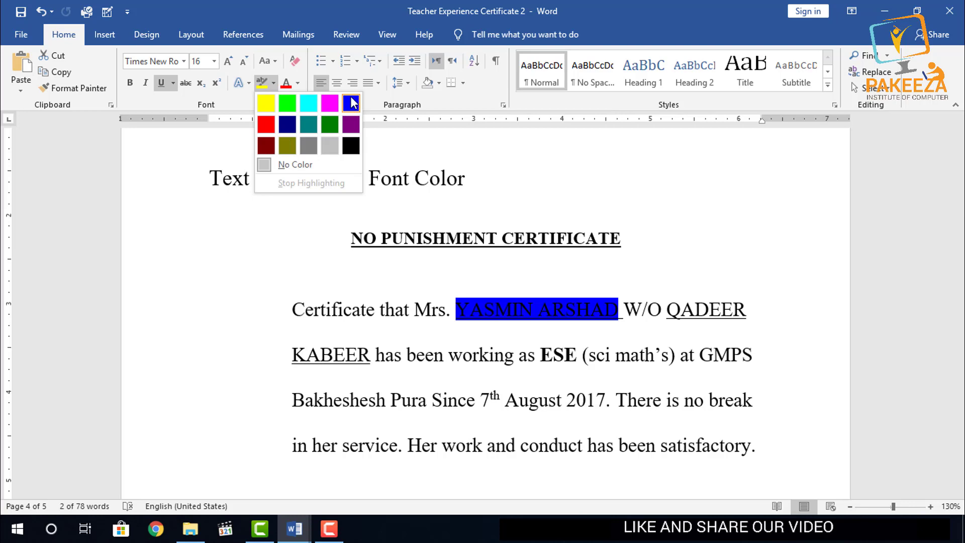
click(265, 104)
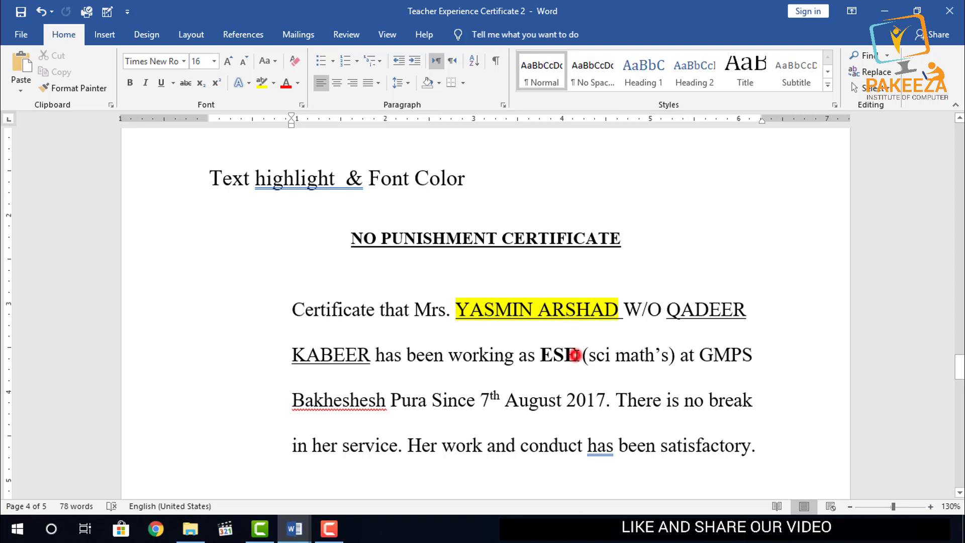
- Highlight the bold word ESE in yellow, then switch its highlight to Black
drag(574, 355, 547, 362)
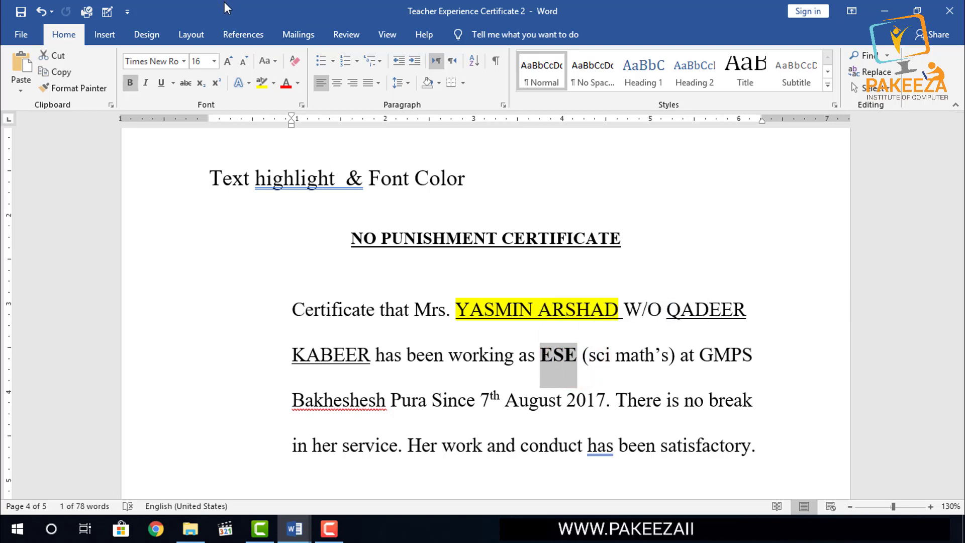
click(273, 84)
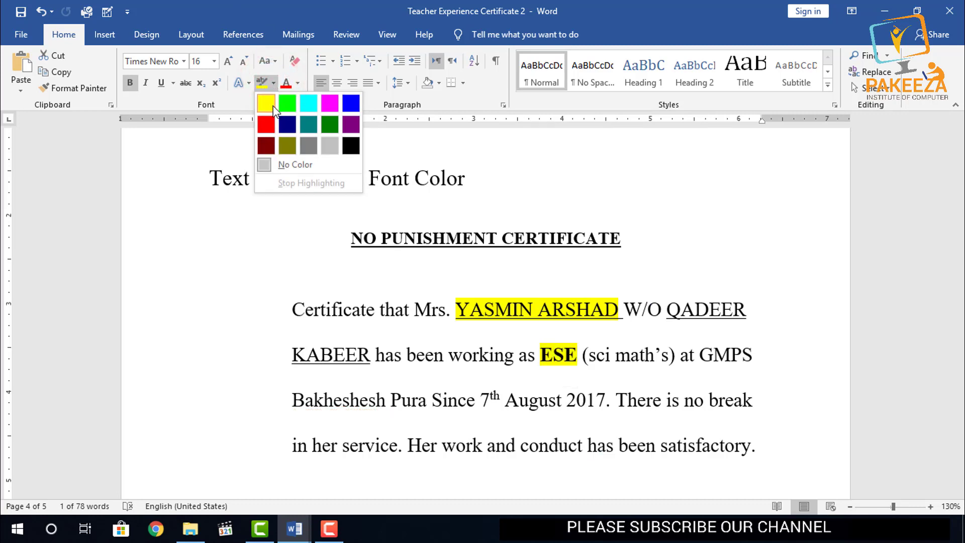
click(271, 105)
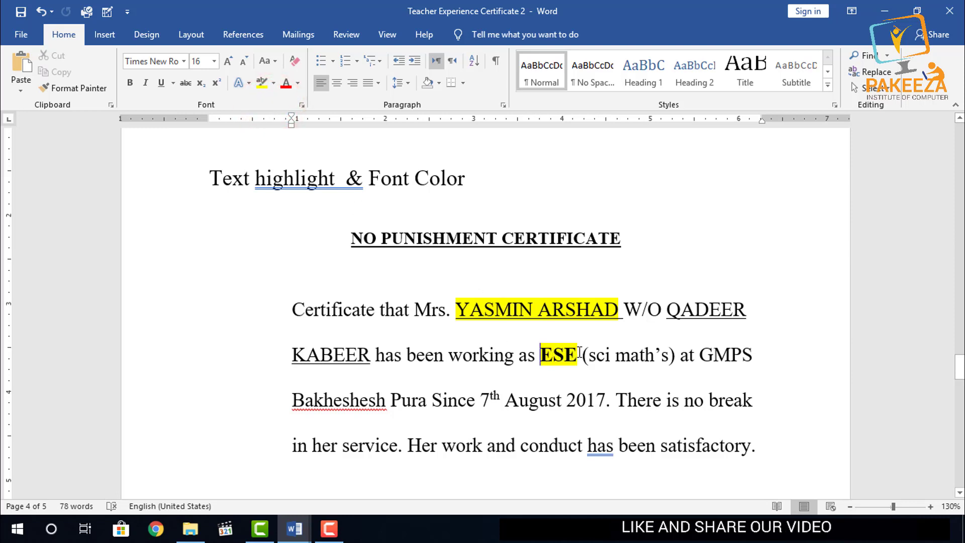
double_click(577, 353)
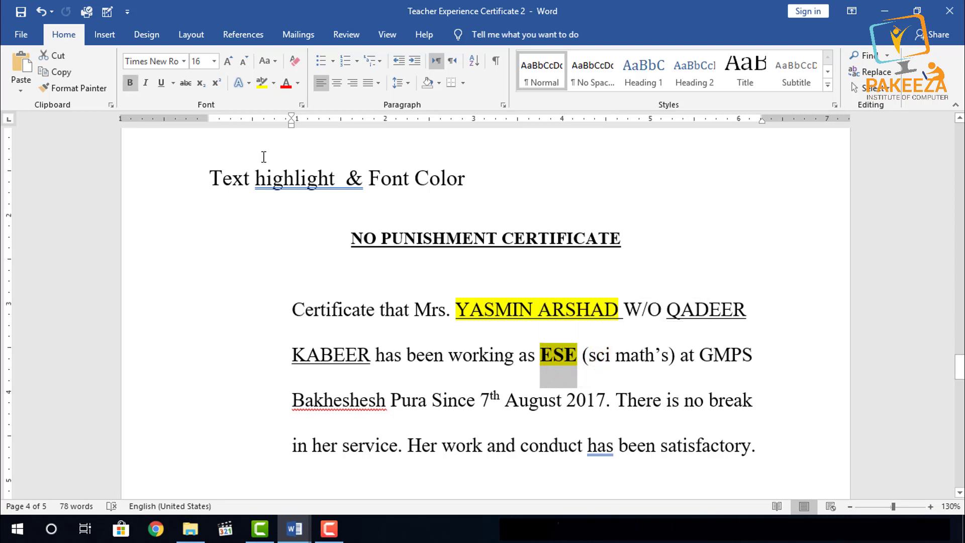
click(273, 83)
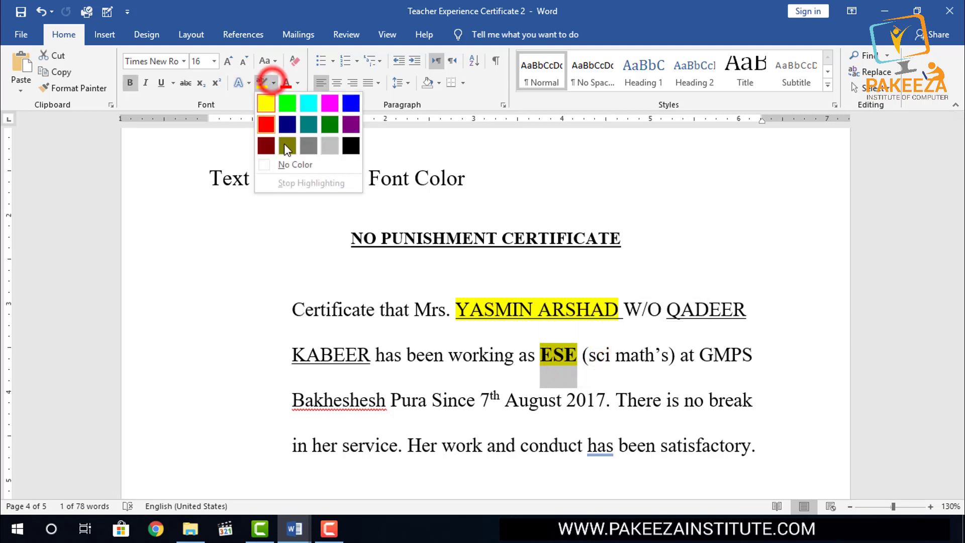
click(350, 146)
- Set the font colour of ESE to yellow on its black highlight, after briefly trying white
click(344, 145)
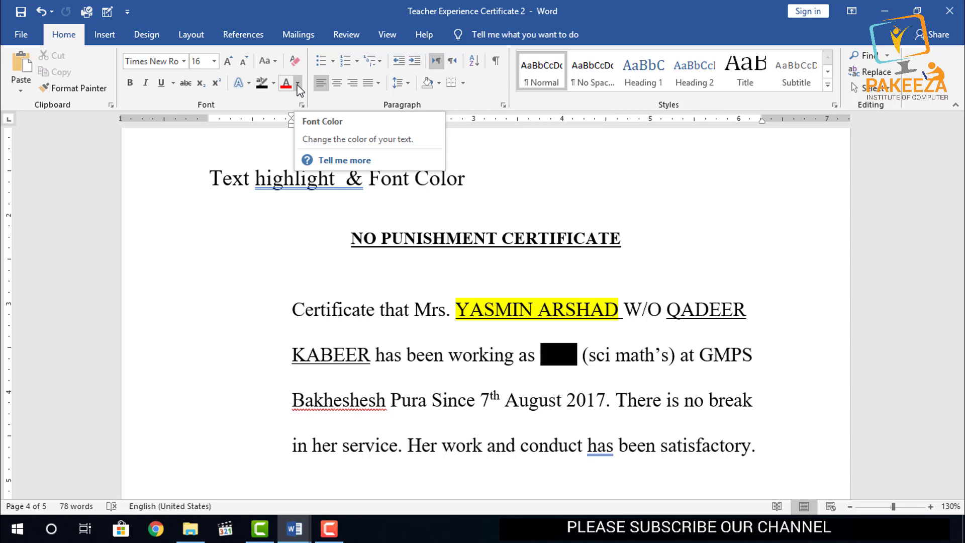
click(298, 83)
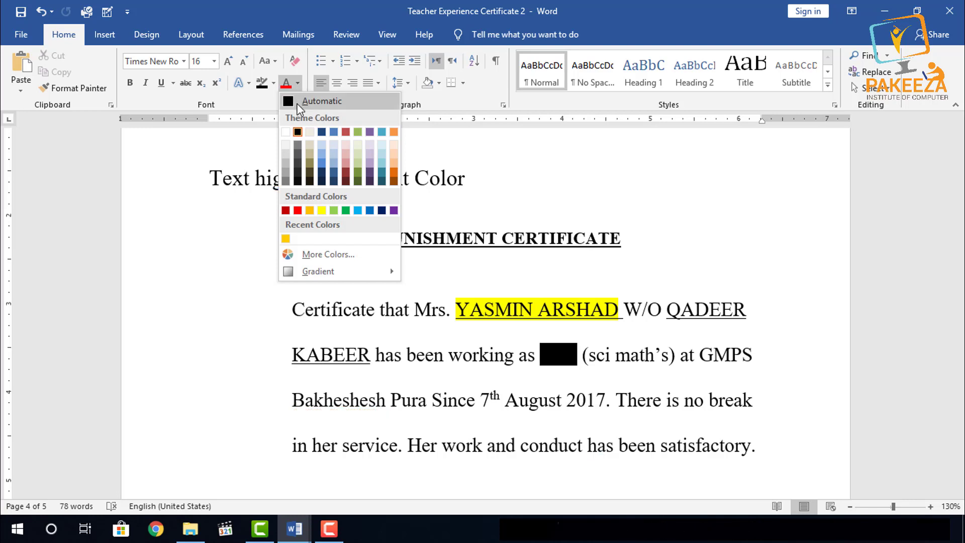
click(288, 131)
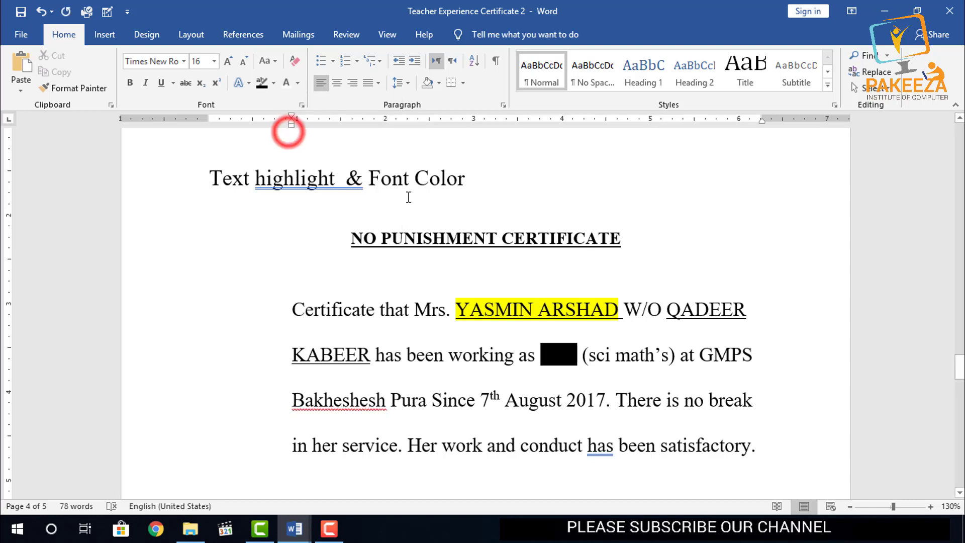
click(512, 267)
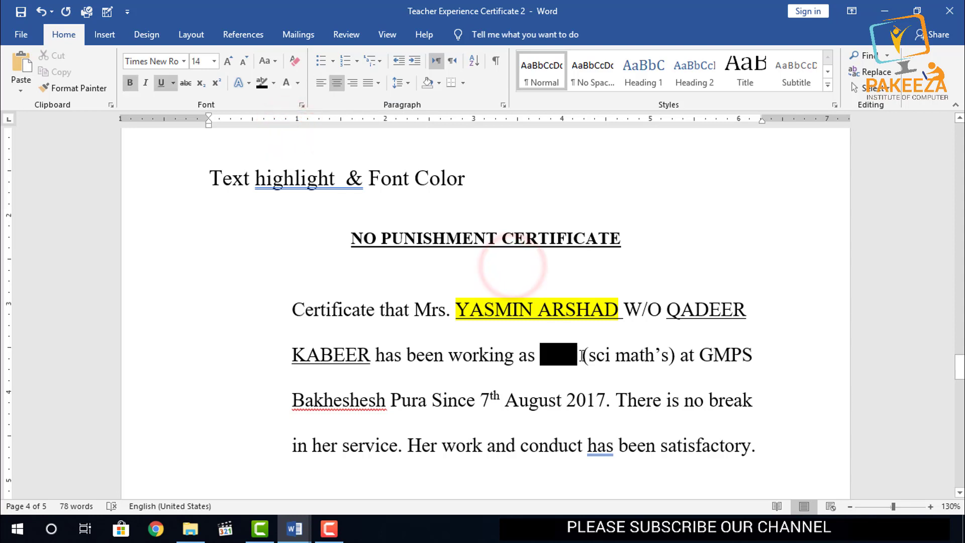
double_click(578, 355)
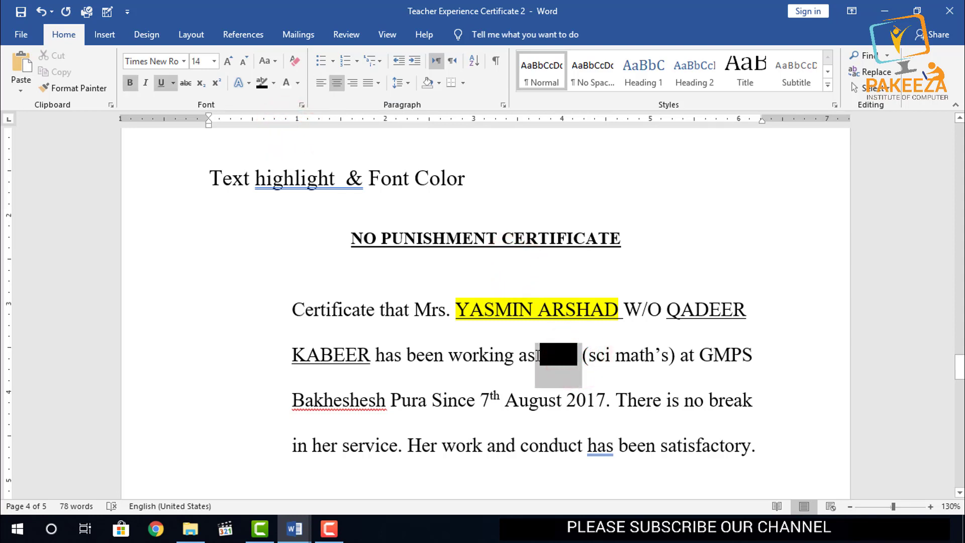
click(297, 83)
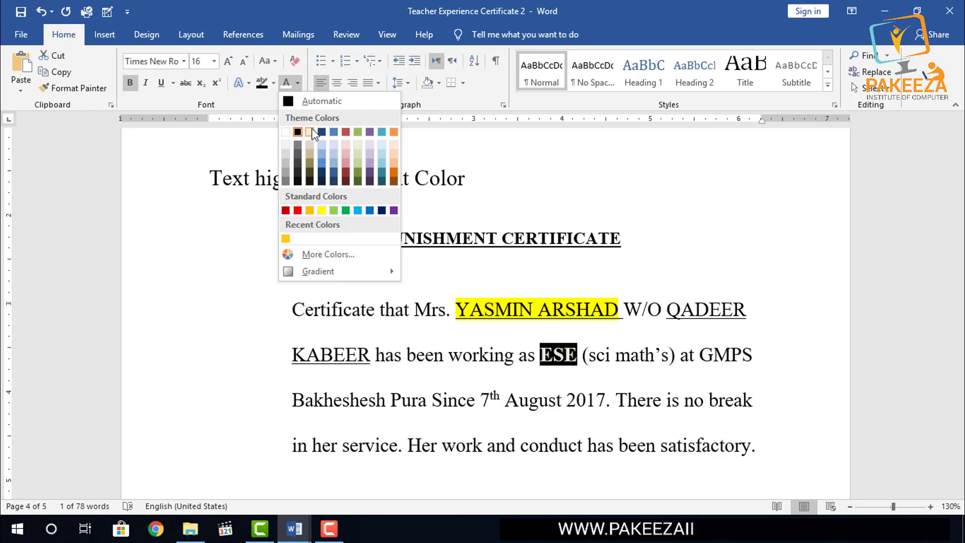
click(323, 212)
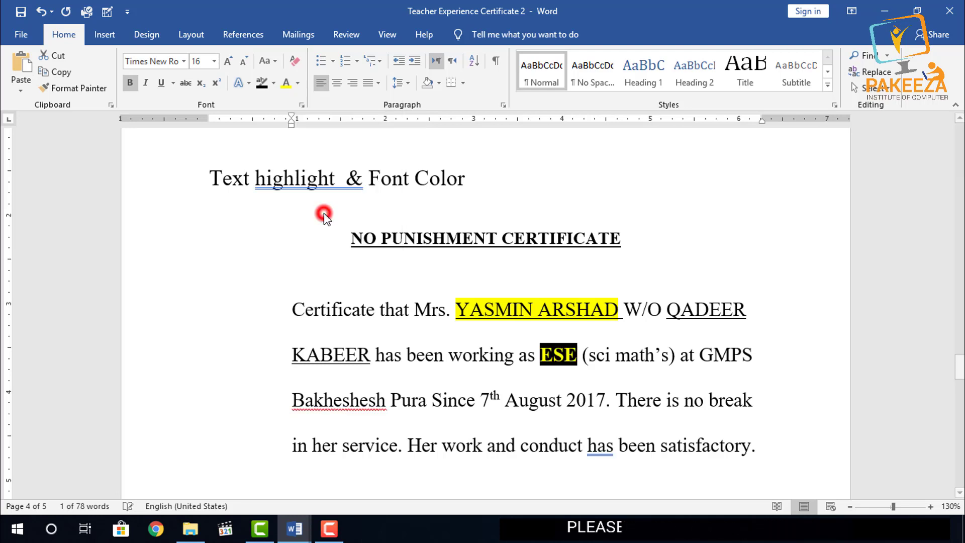
click(480, 351)
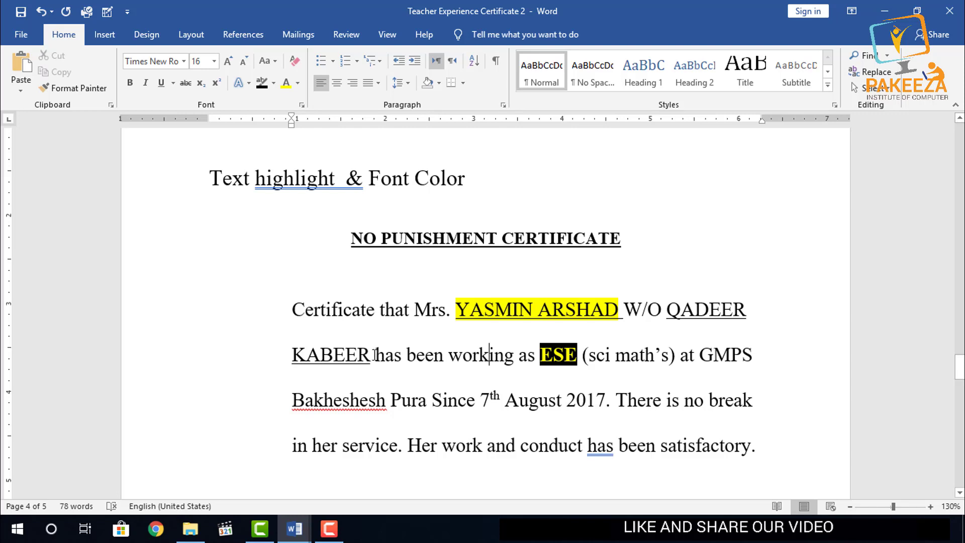
- Select '7th August 2017' in the paragraph and apply a Dark Blue highlight
drag(371, 354, 293, 355)
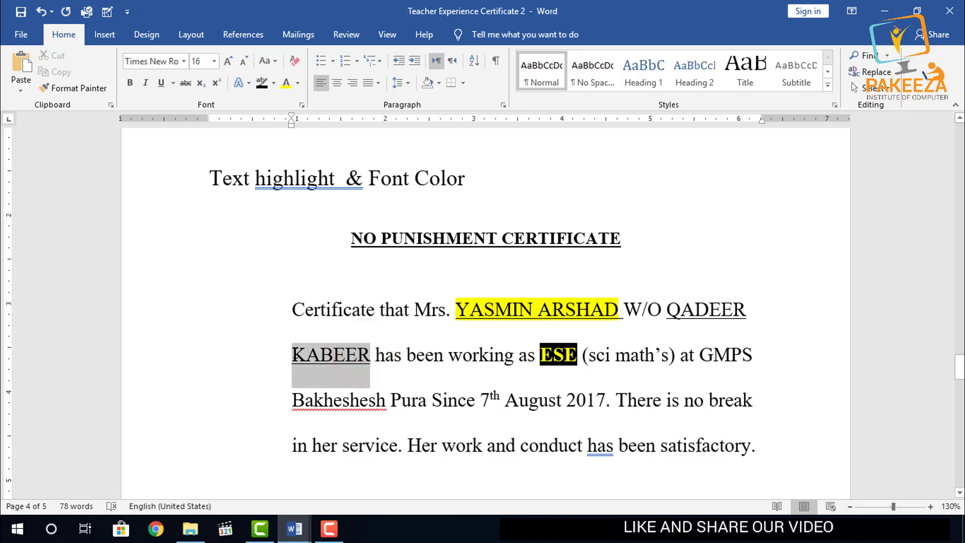
click(457, 382)
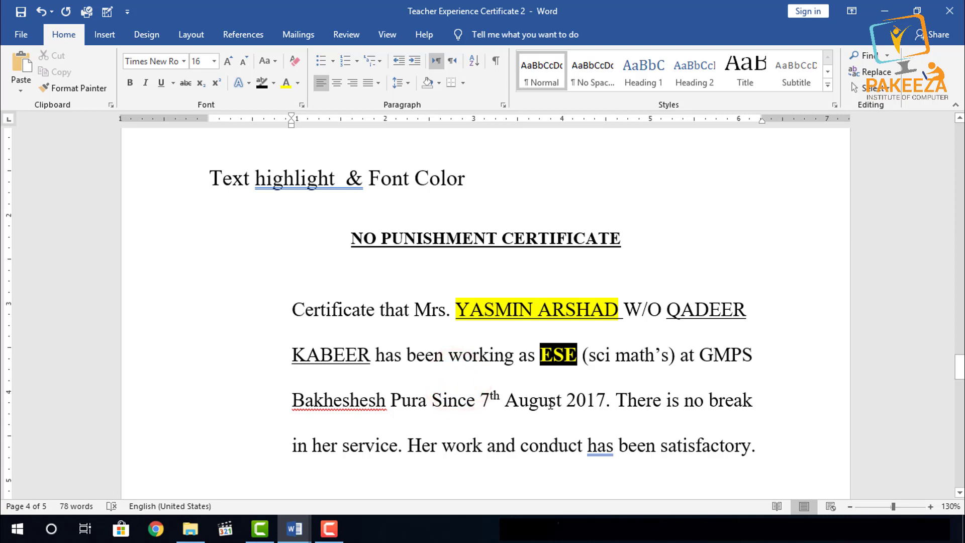
drag(605, 404, 492, 409)
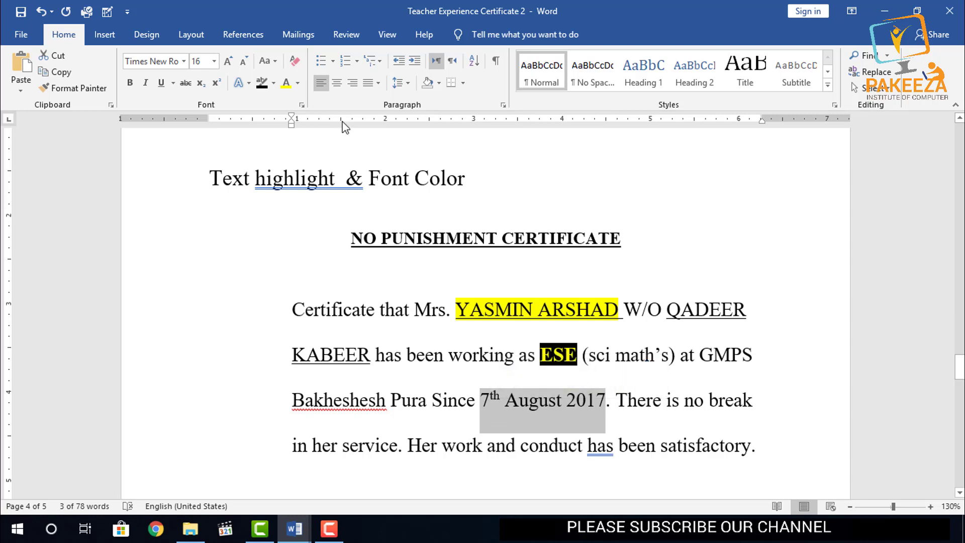
click(274, 84)
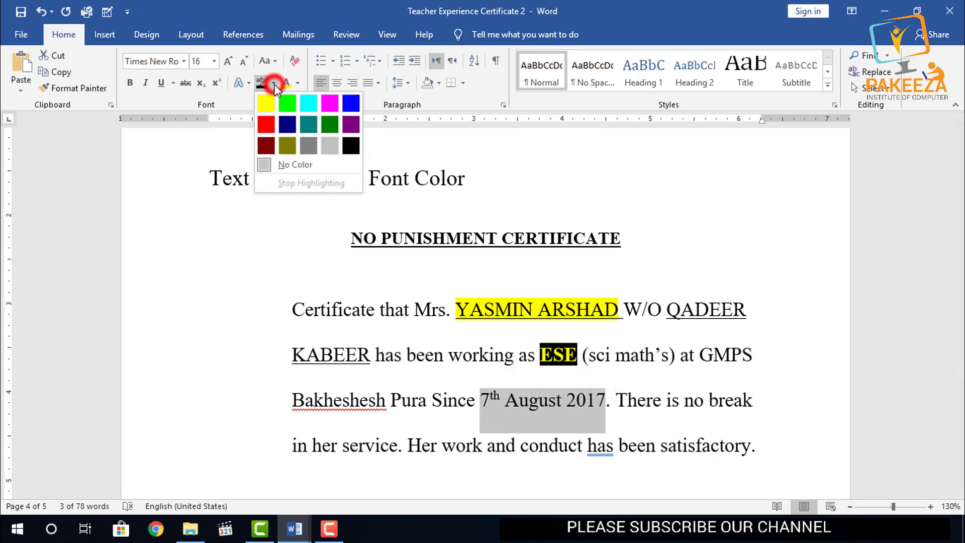
click(288, 125)
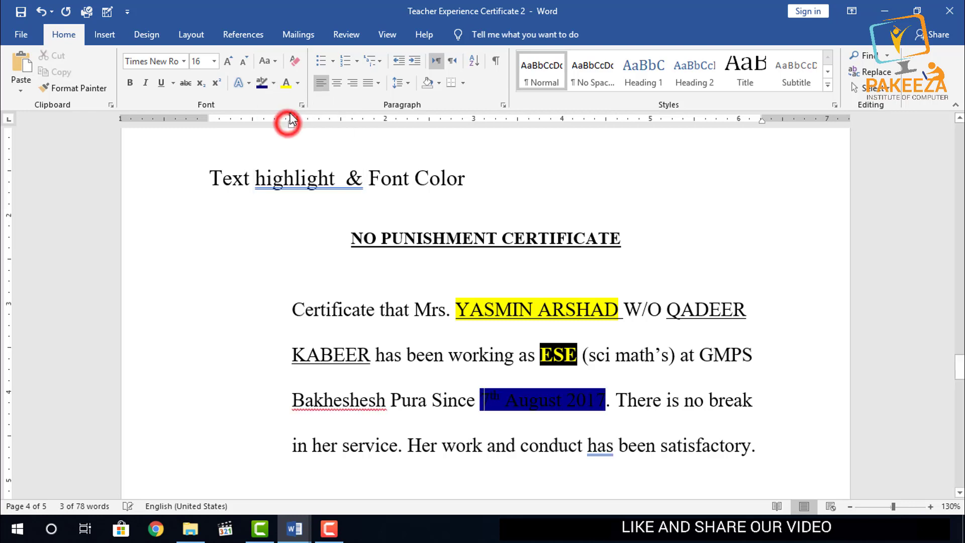
- Change the font colour of '7th August 2017' to White
click(297, 83)
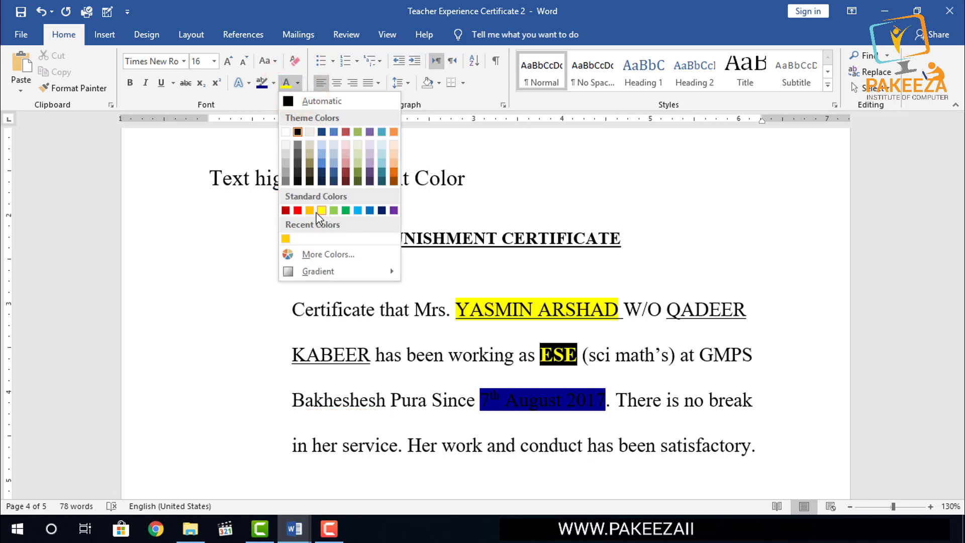
click(622, 416)
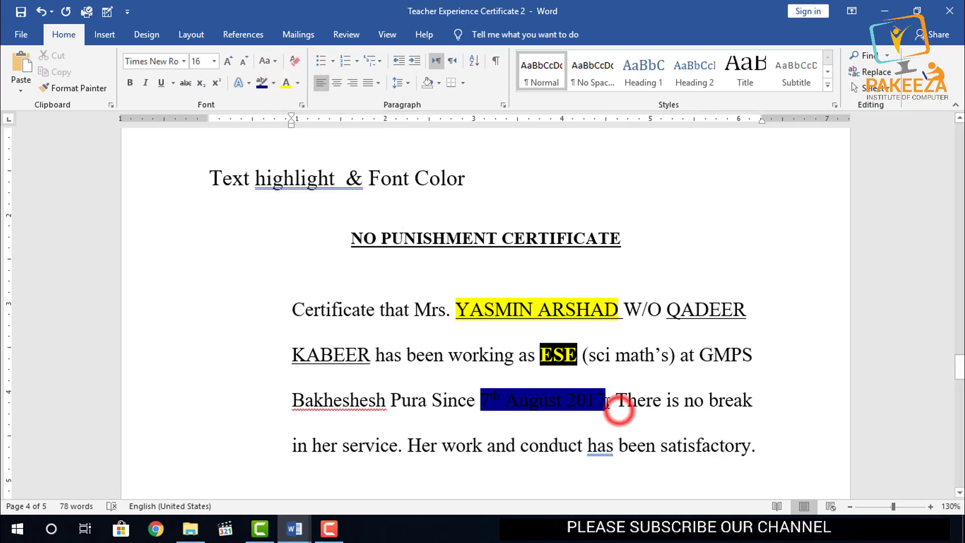
drag(480, 387, 480, 388)
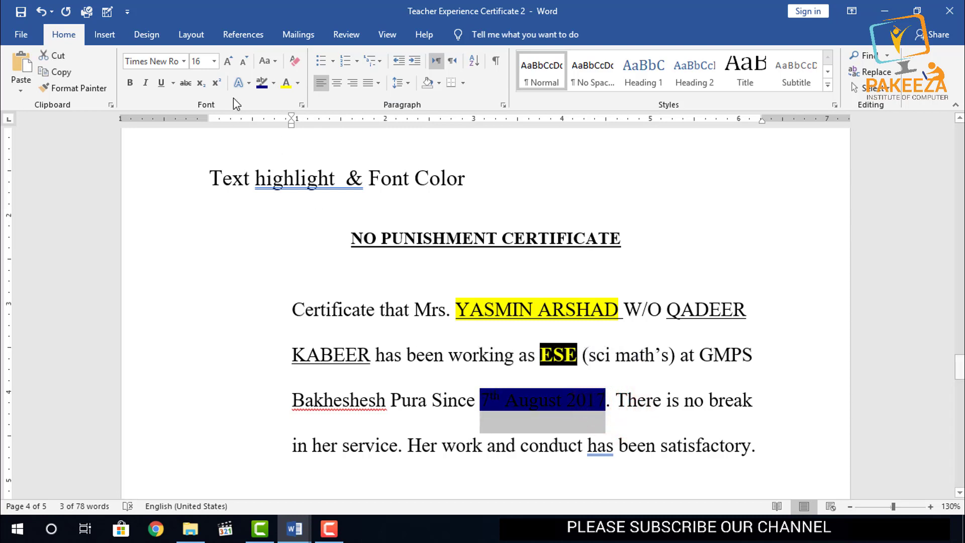
click(298, 82)
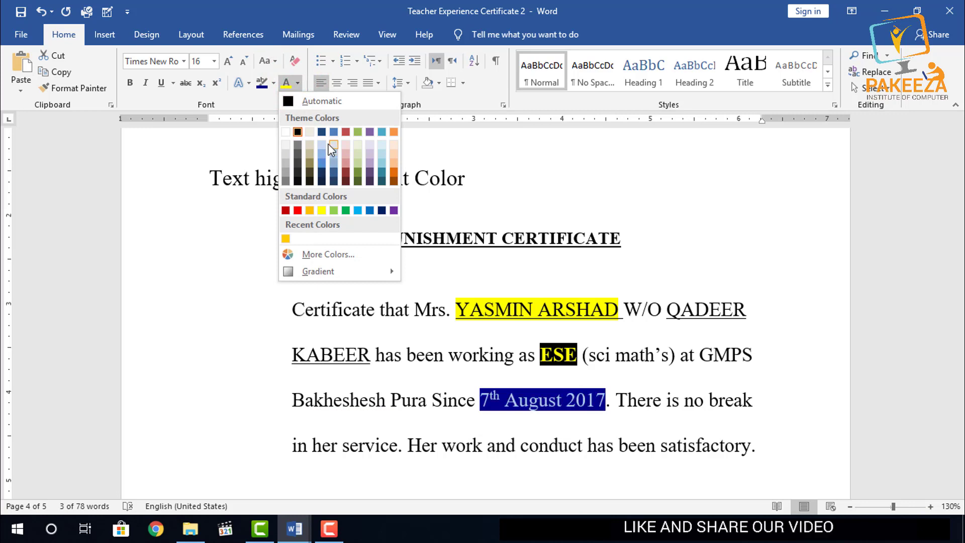
click(286, 132)
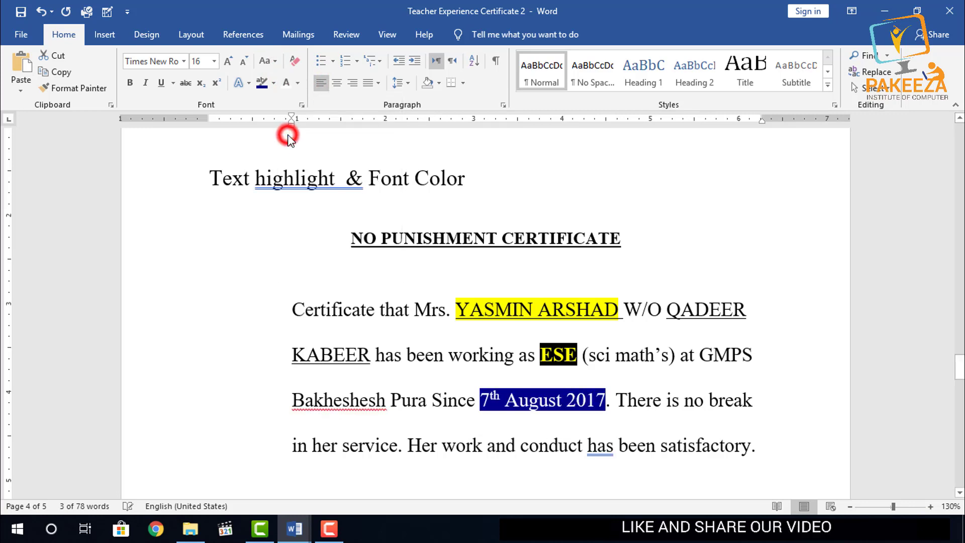
- Apply a magenta highlight to the NO PUNISHMENT CERTIFICATE heading line
click(445, 271)
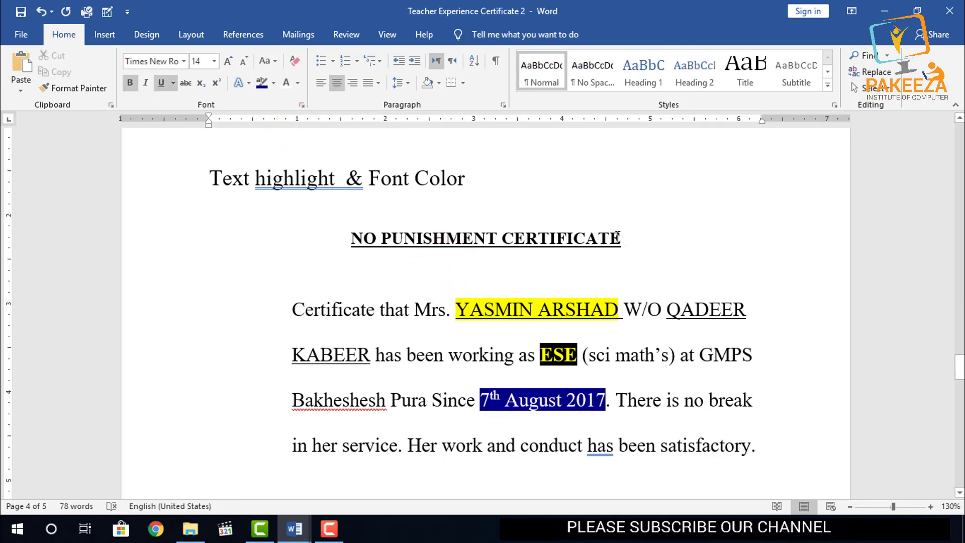
drag(624, 238, 332, 255)
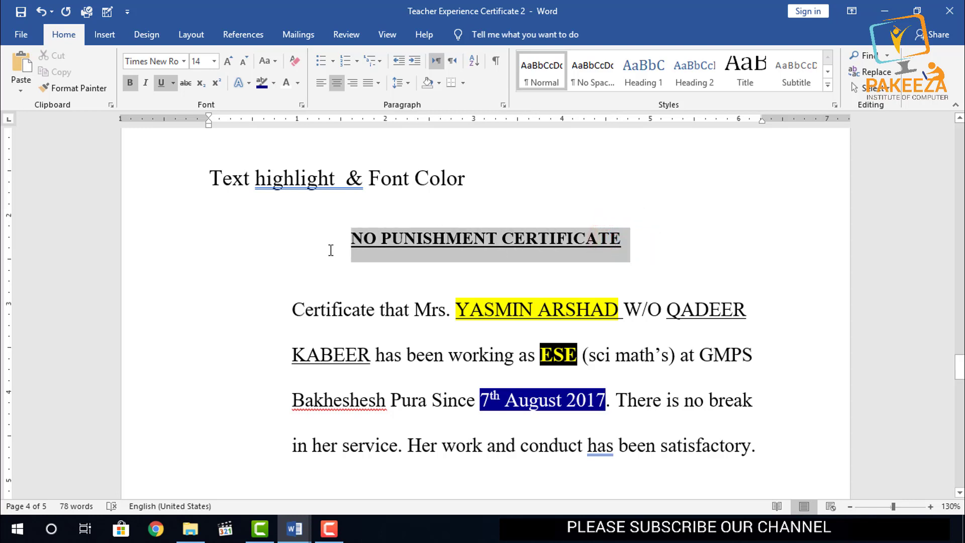
click(274, 83)
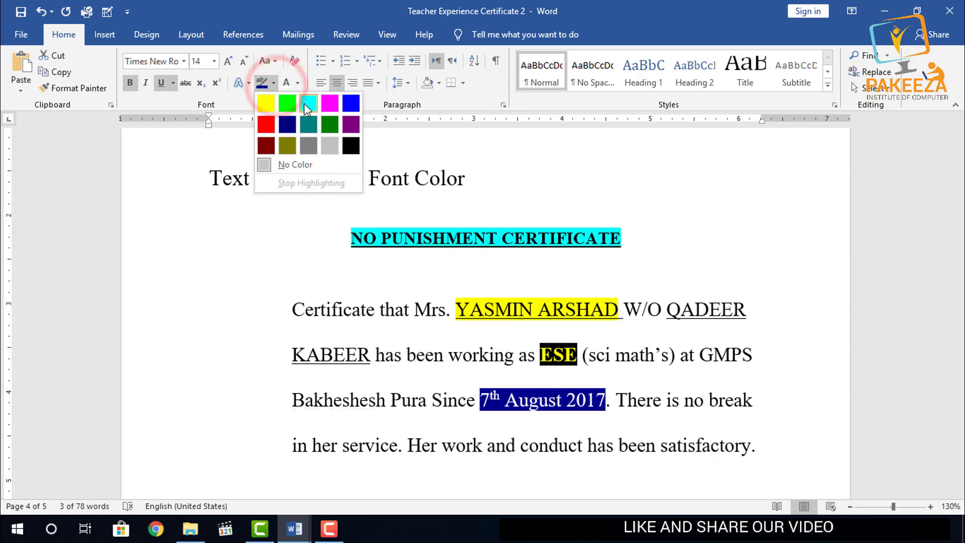
click(329, 104)
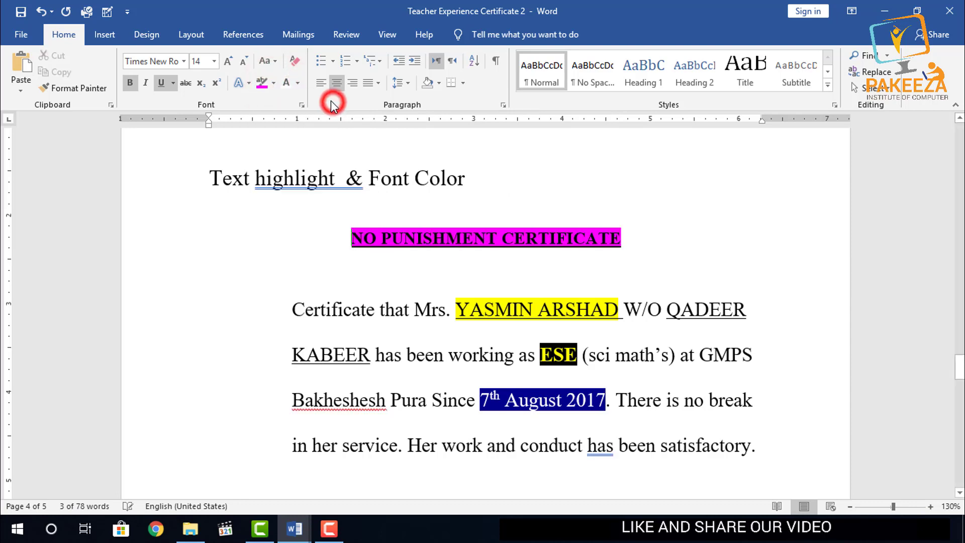
click(297, 83)
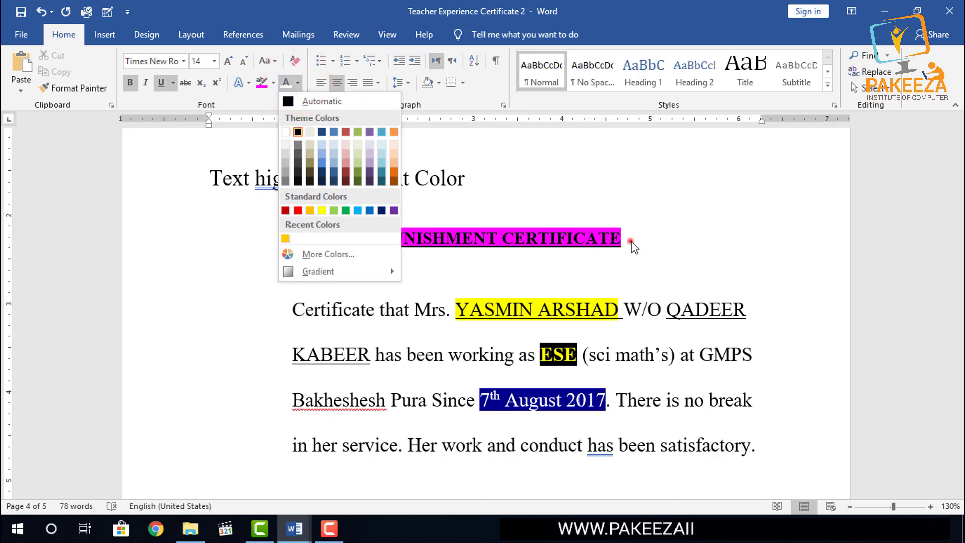
- Set the NO PUNISHMENT CERTIFICATE heading's font colour to White
drag(628, 238, 345, 243)
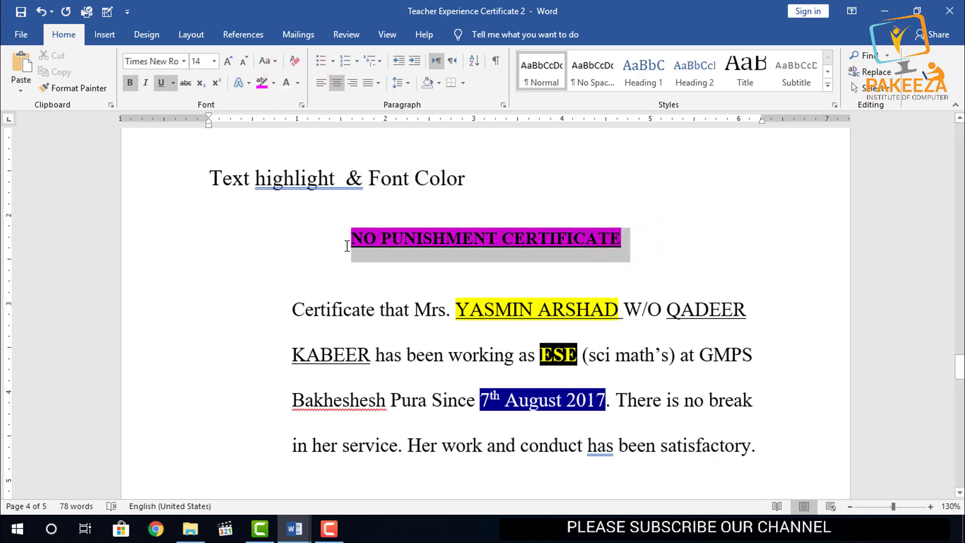
click(298, 84)
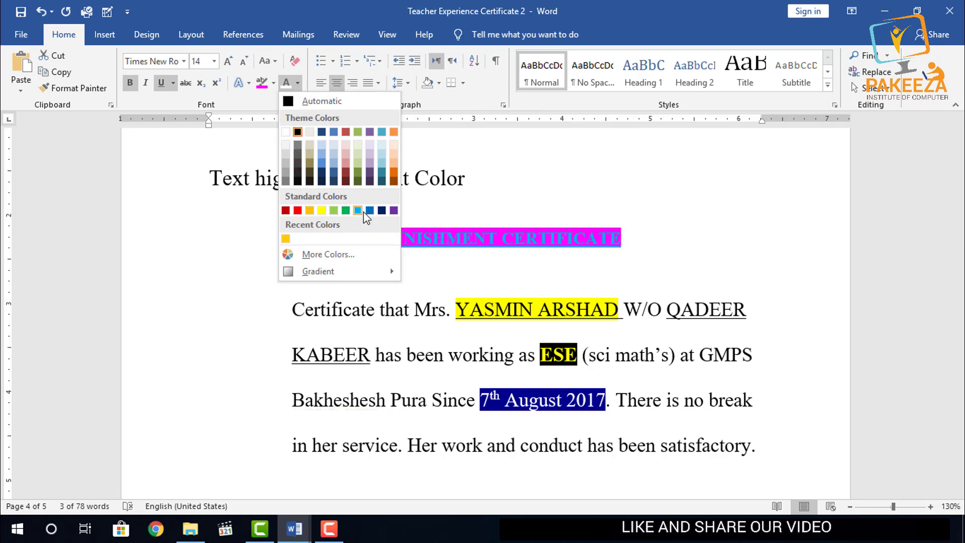
click(286, 132)
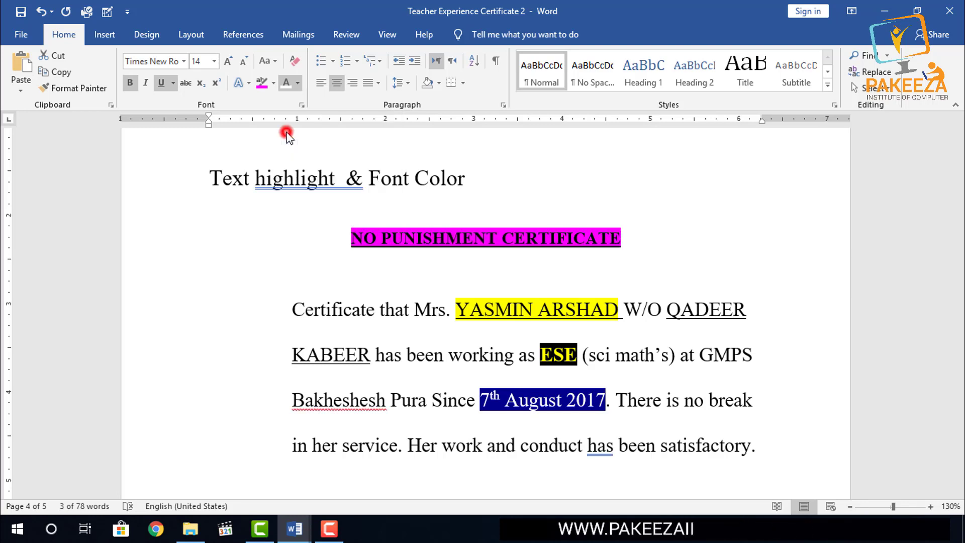
click(345, 220)
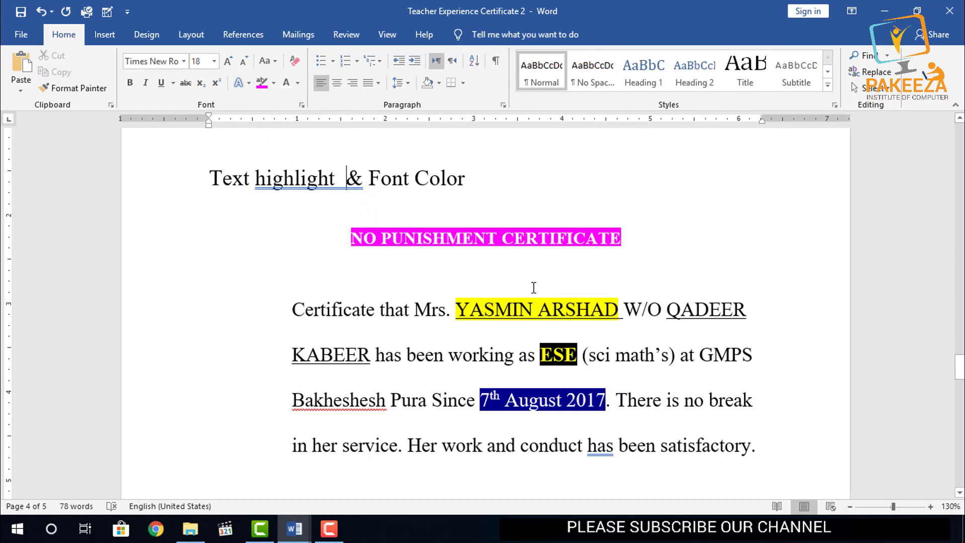
- Apply a Bright Green highlight to the entire certificate body paragraph, then reselect it
scroll(610, 344, down, 2)
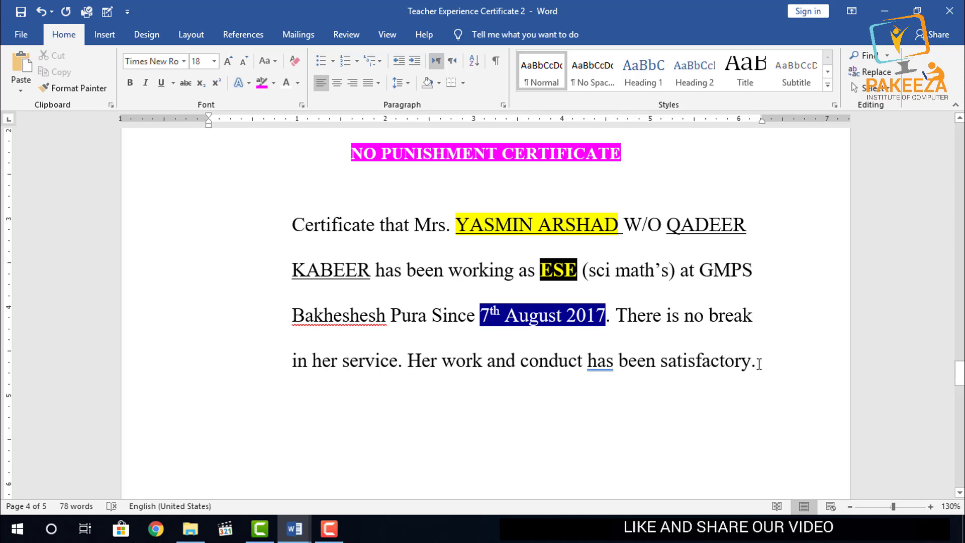
mouse_move(751, 375)
mouse_down()
mouse_move(334, 256)
mouse_move(324, 229)
mouse_up()
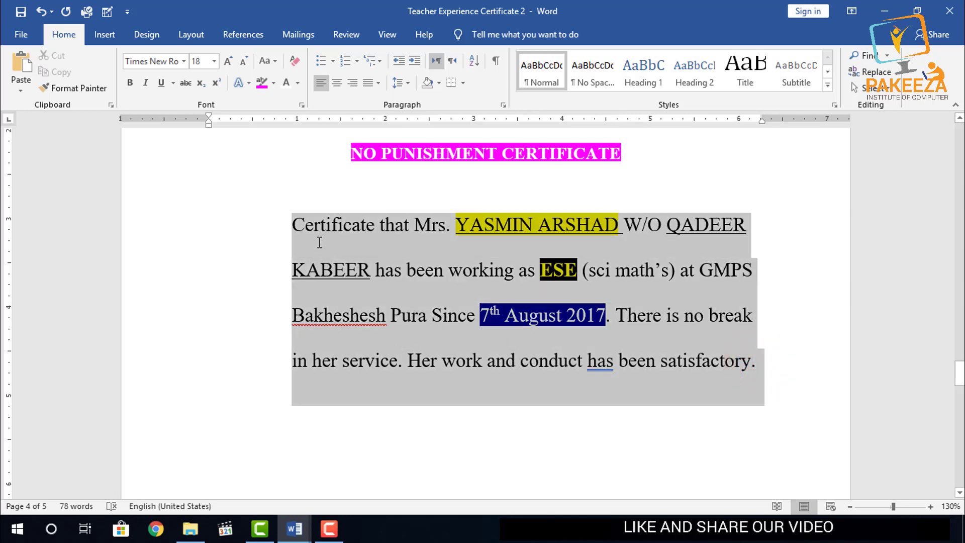
click(274, 82)
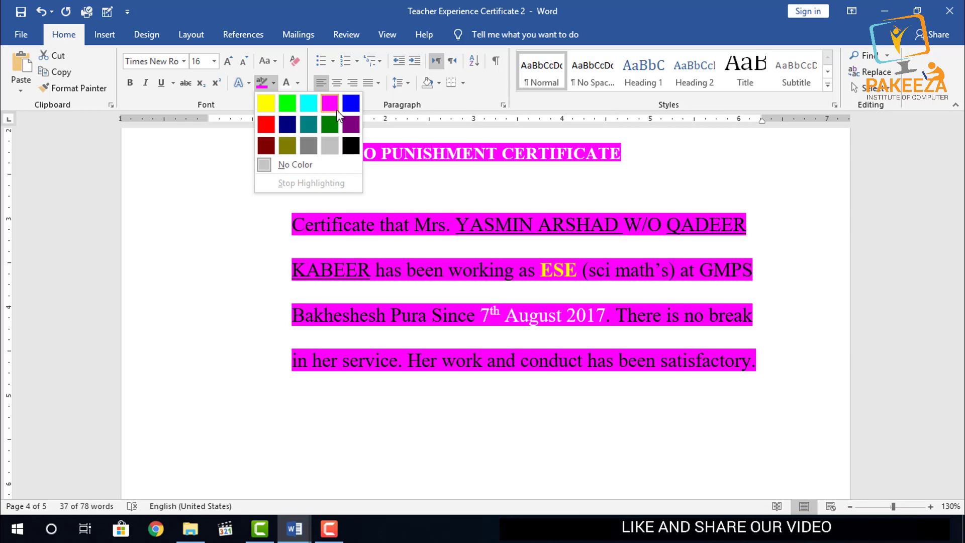
click(288, 103)
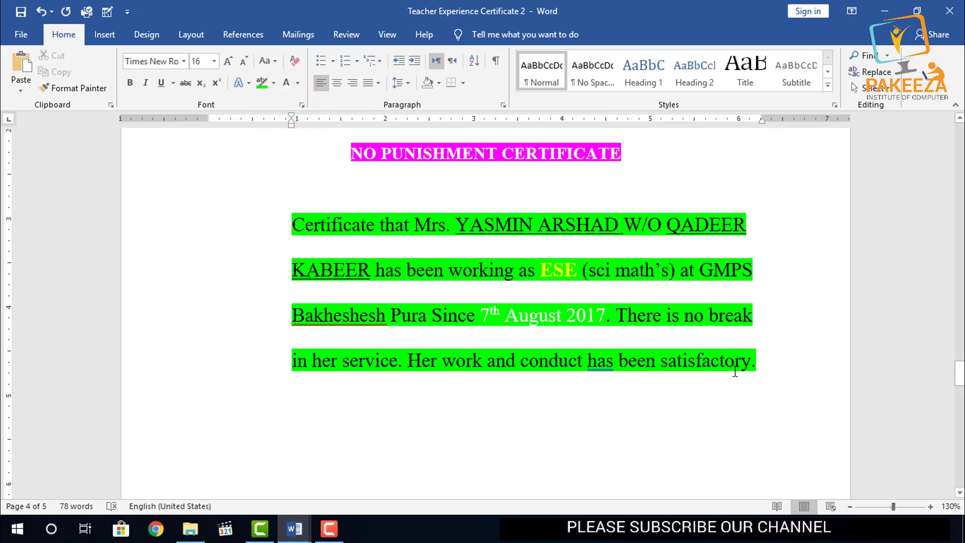
drag(761, 368, 307, 242)
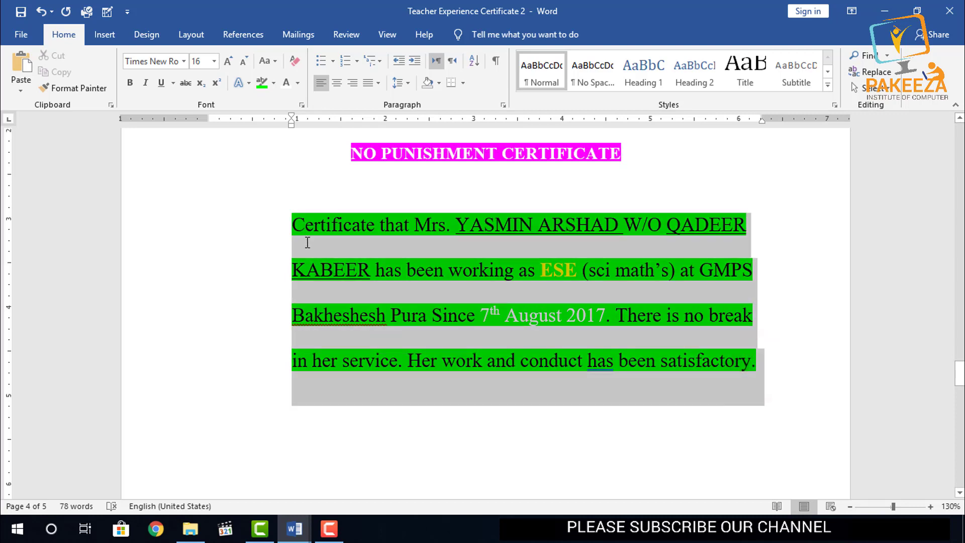
click(298, 82)
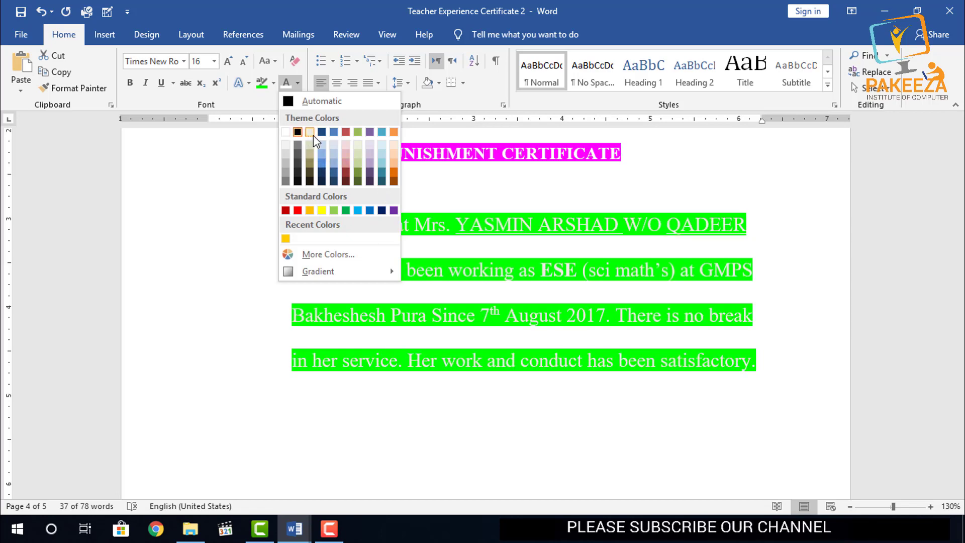
- Colour the certificate paragraph text dark red and remove its highlighting
click(290, 212)
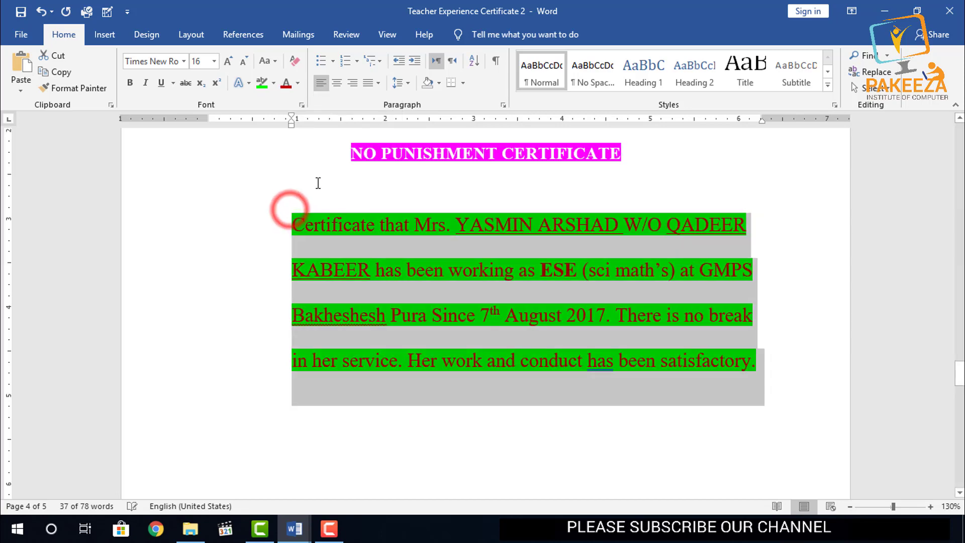
click(320, 185)
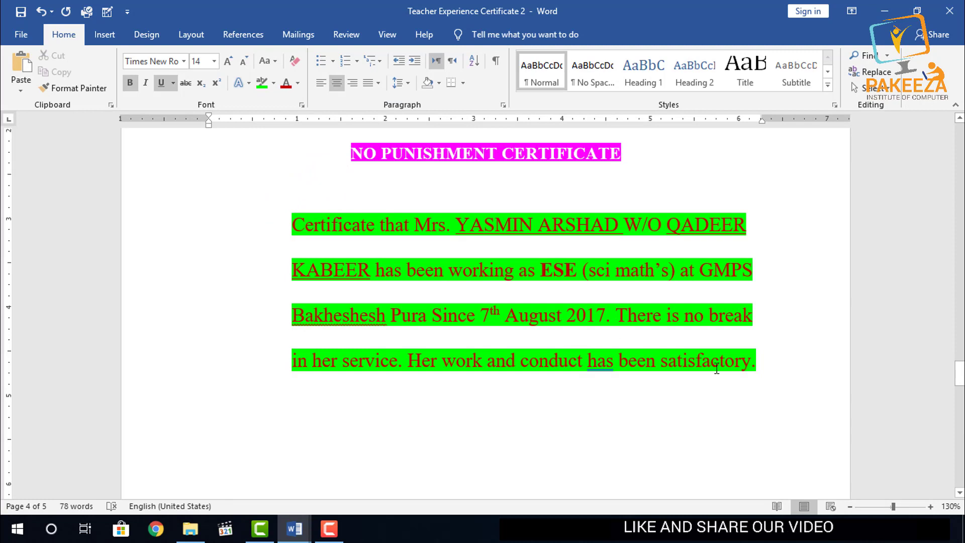
mouse_move(758, 367)
mouse_down()
mouse_move(358, 291)
mouse_move(301, 226)
mouse_up()
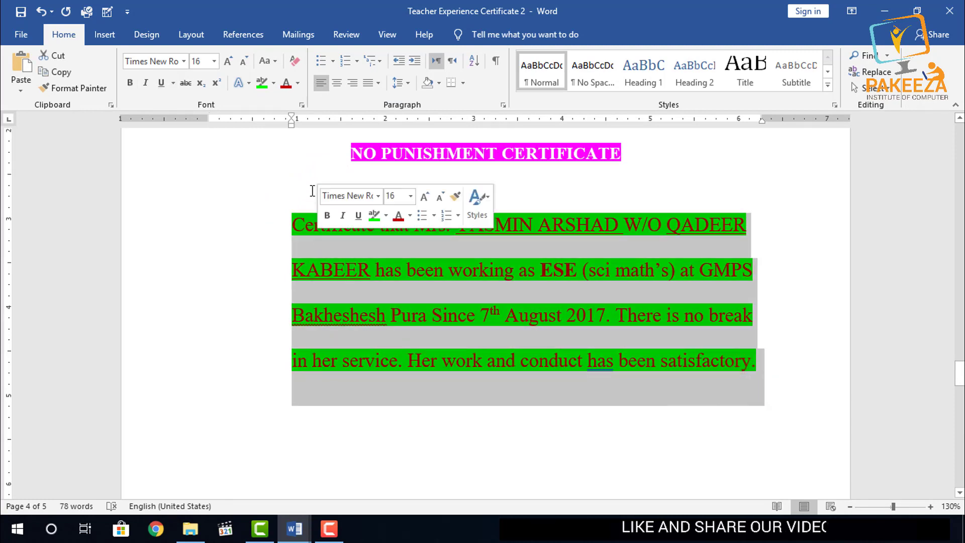
click(274, 84)
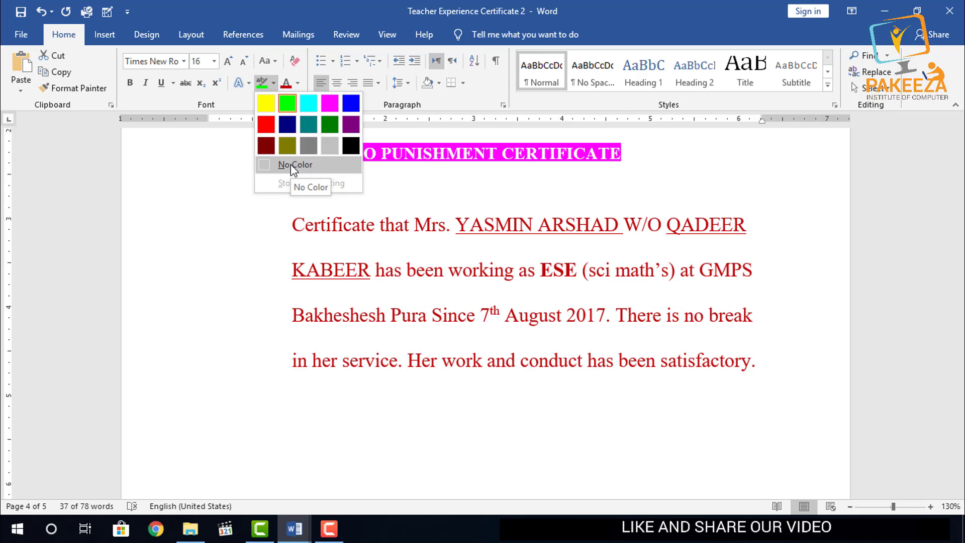
click(291, 164)
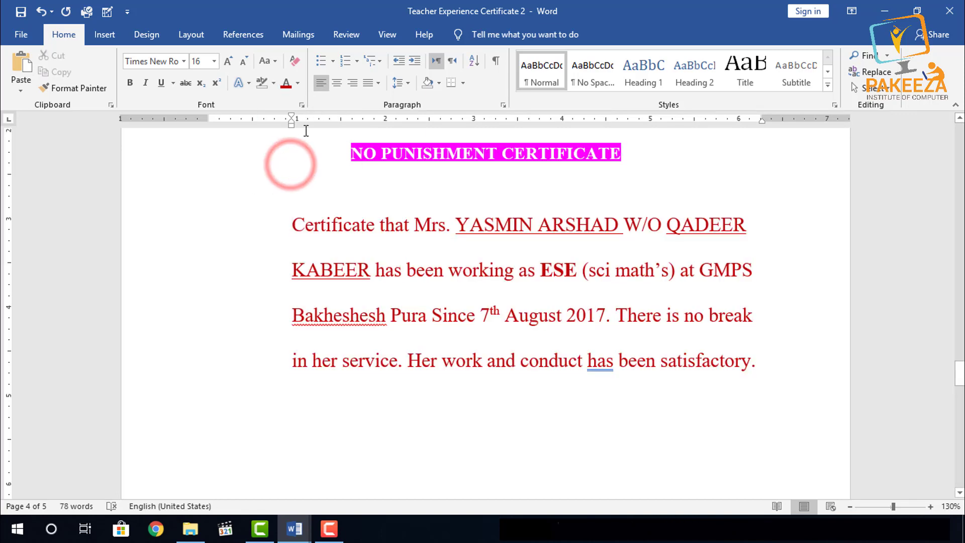
- Highlight the sentence 'Her work and conduct has been satisfactory.' in yellow
click(296, 84)
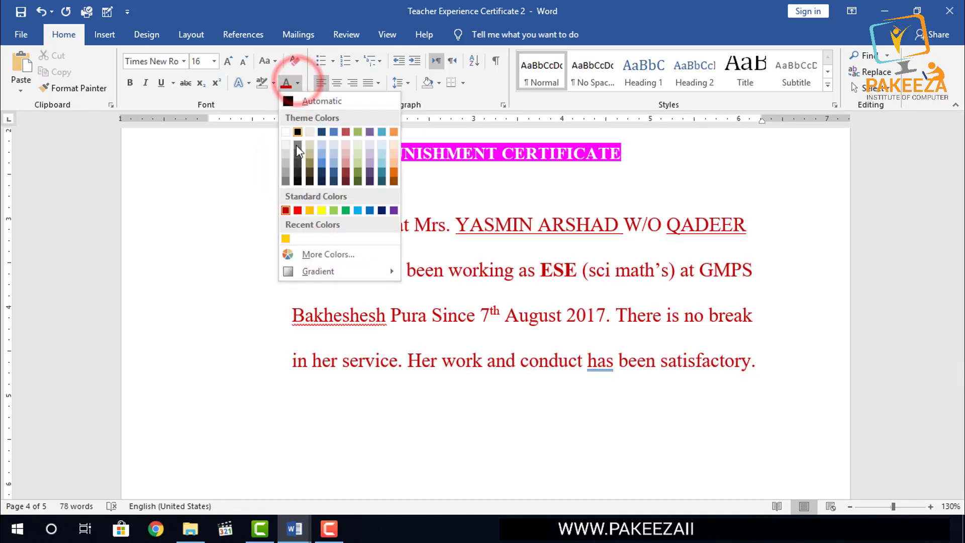
click(553, 383)
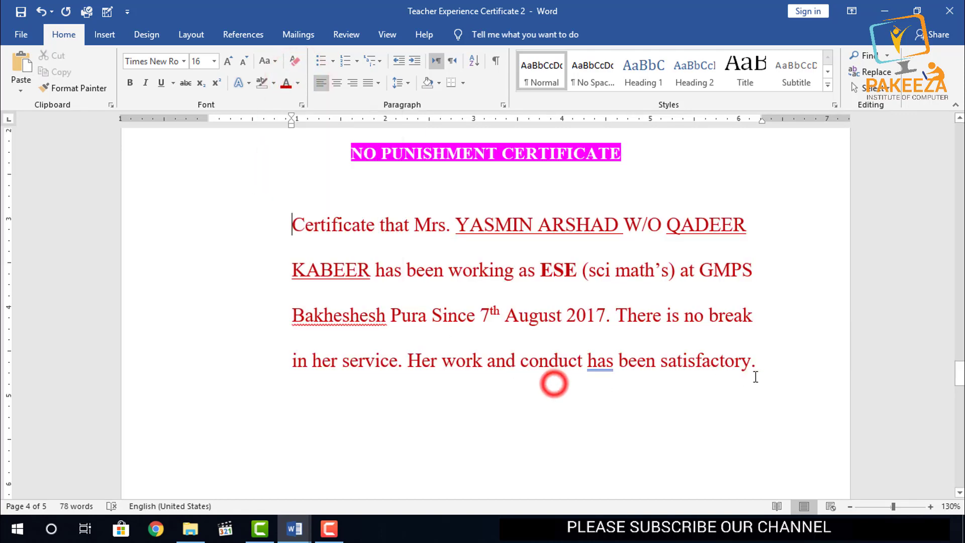
click(768, 366)
drag(576, 368, 407, 361)
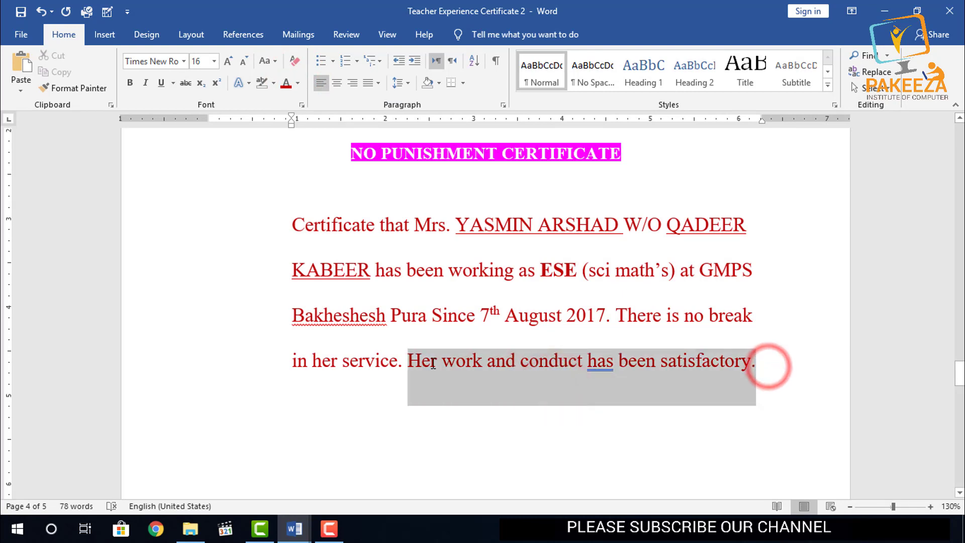
click(275, 84)
click(267, 104)
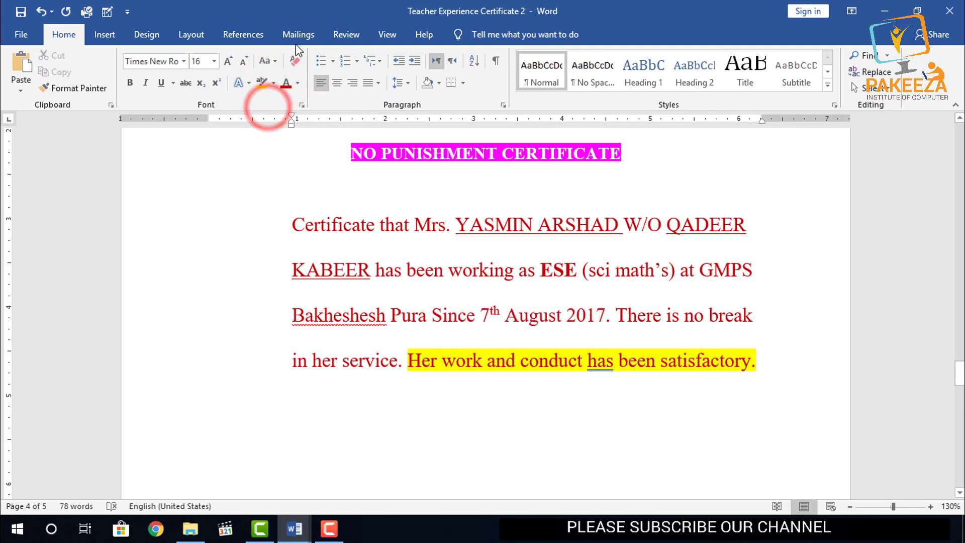
- Give the last sentence's text a custom green font colour (RGB 43, 189, 3)
drag(767, 366, 423, 352)
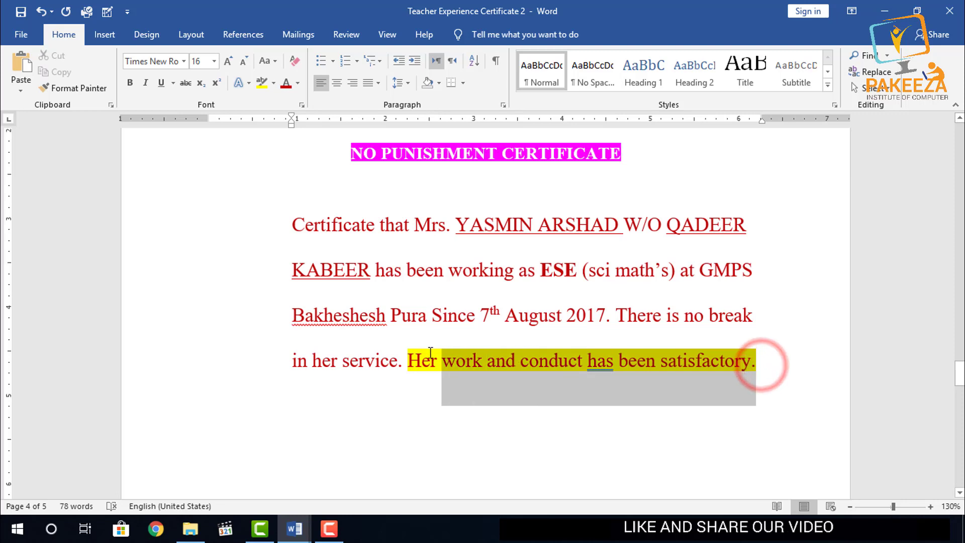
click(299, 84)
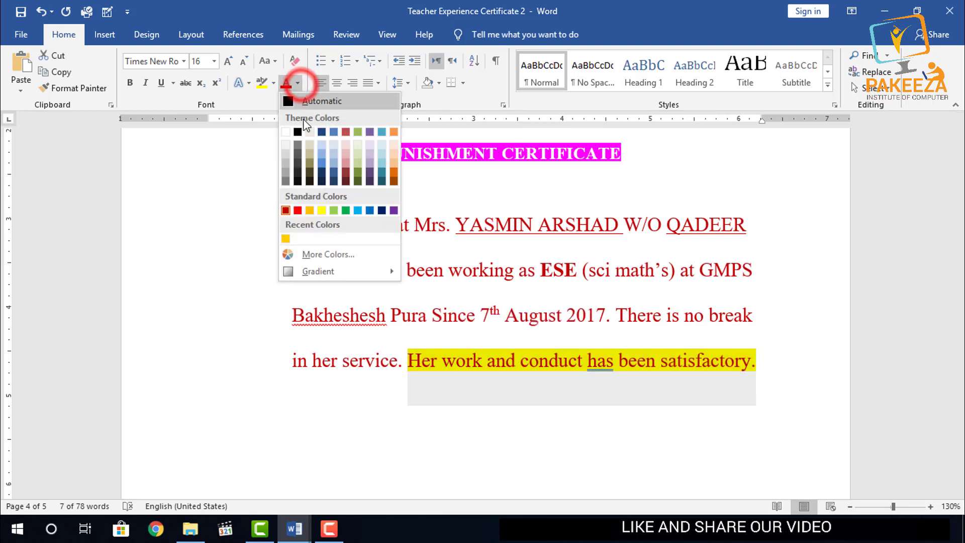
click(316, 256)
drag(399, 203, 416, 186)
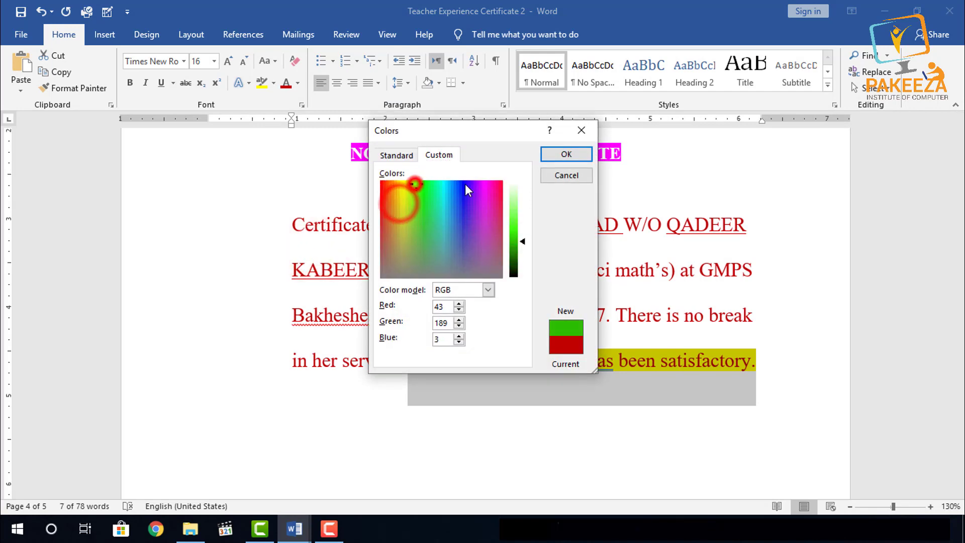
click(563, 155)
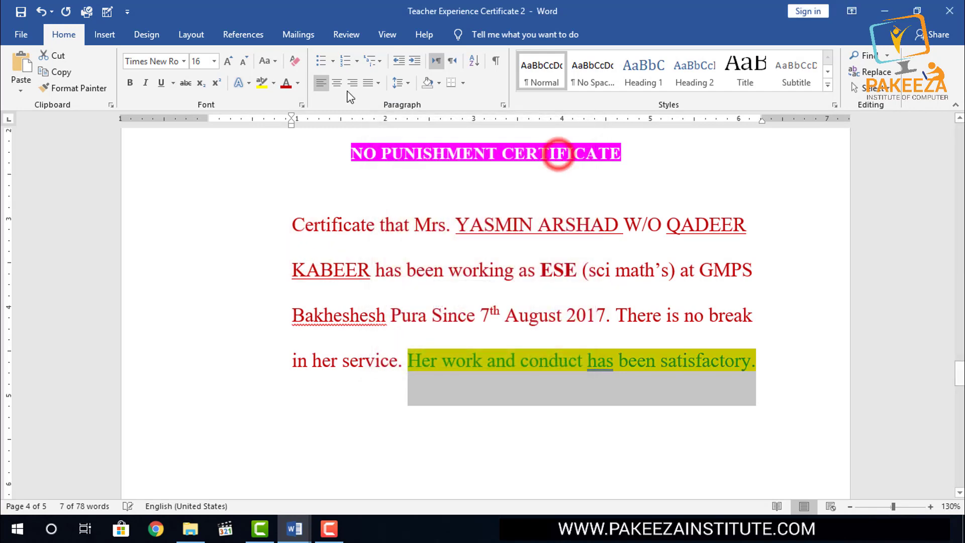
- Apply a dark green gradient to the last sentence's text, then reselect the sentence
click(300, 83)
mouse_move(336, 272)
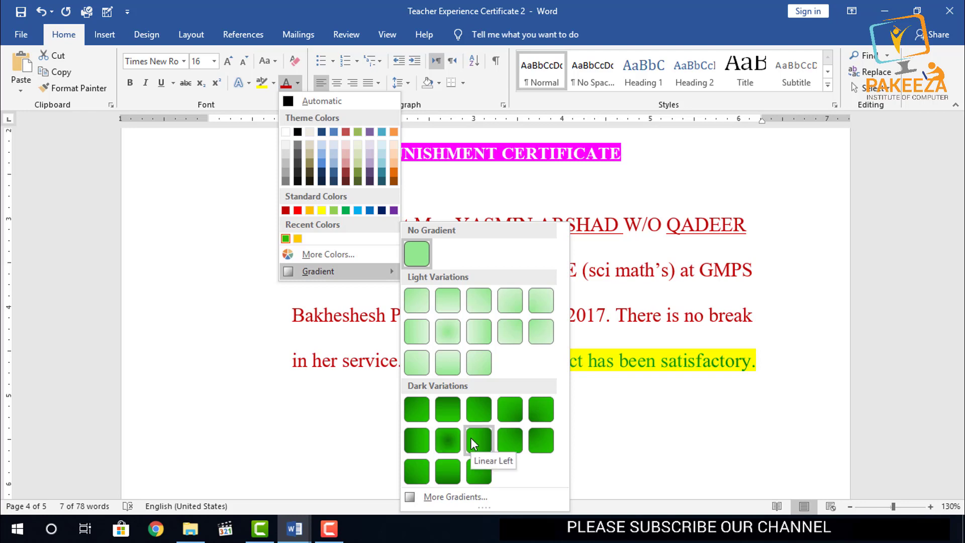
click(508, 439)
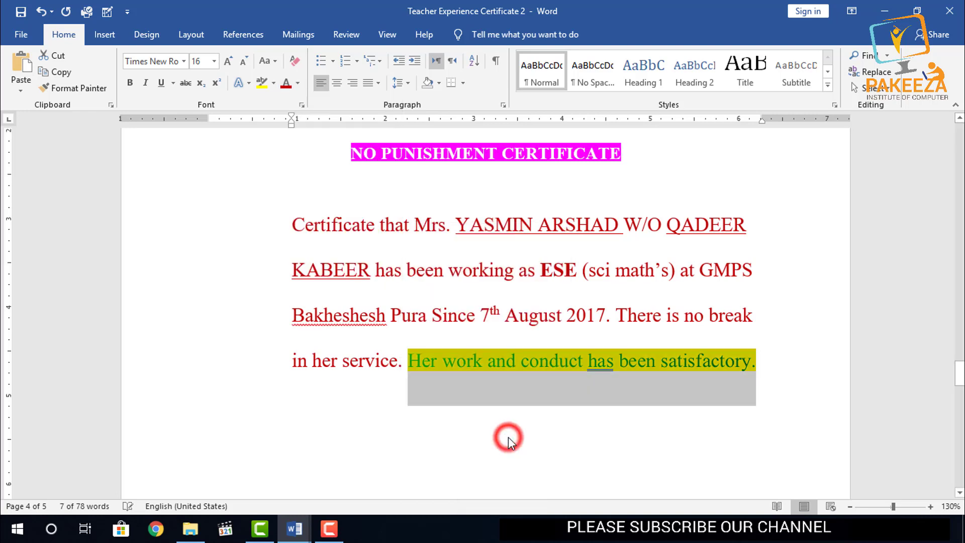
click(508, 431)
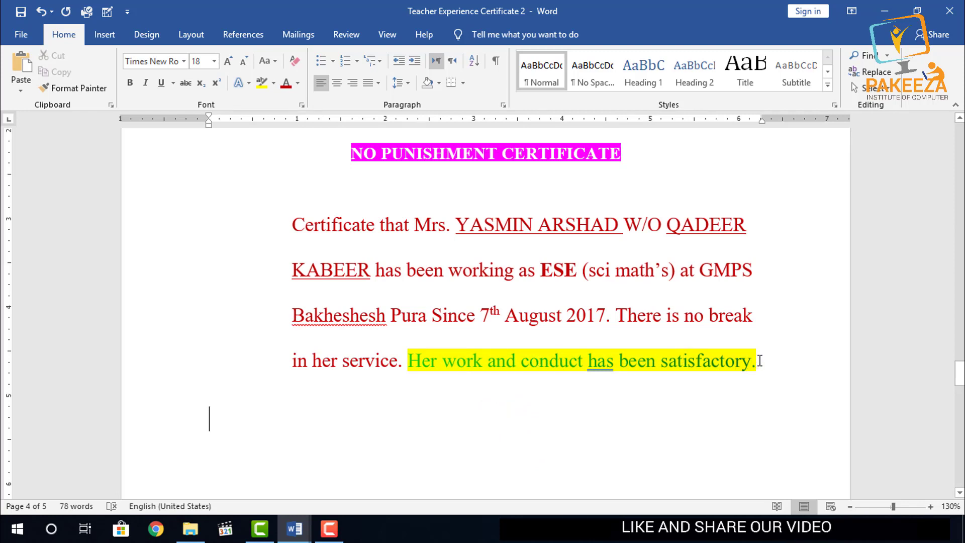
drag(759, 361, 407, 361)
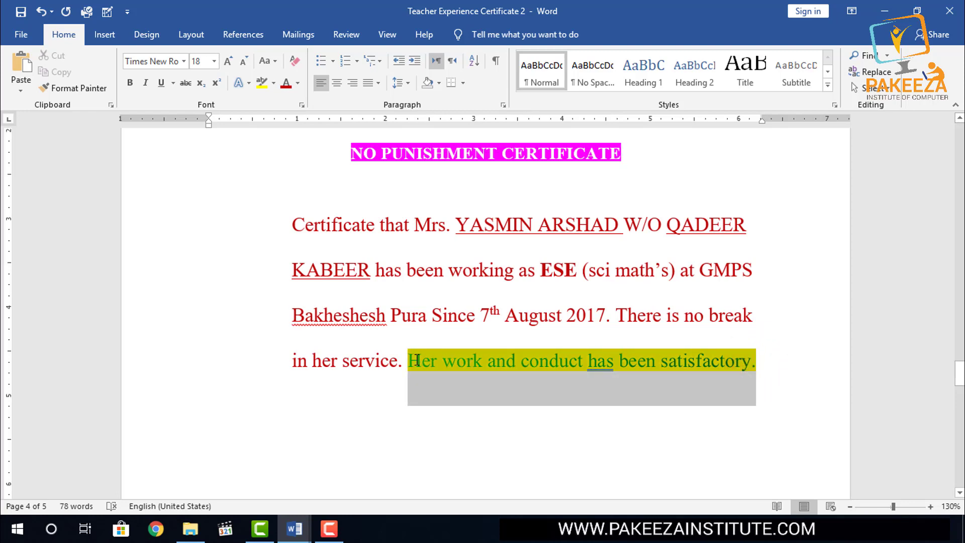
click(298, 85)
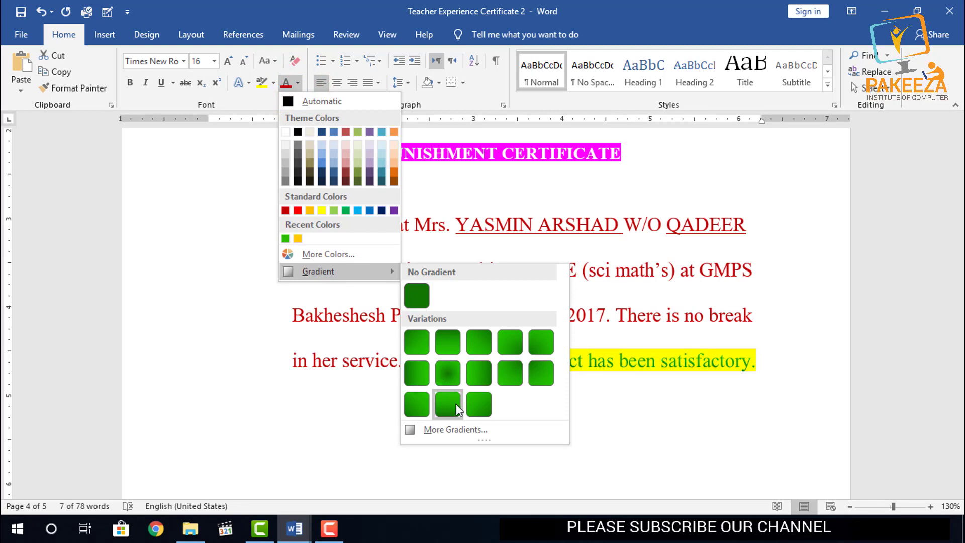
- In Format Text Effects, move the third gradient stop to 73%, set type Linear, and apply a red preset
click(455, 430)
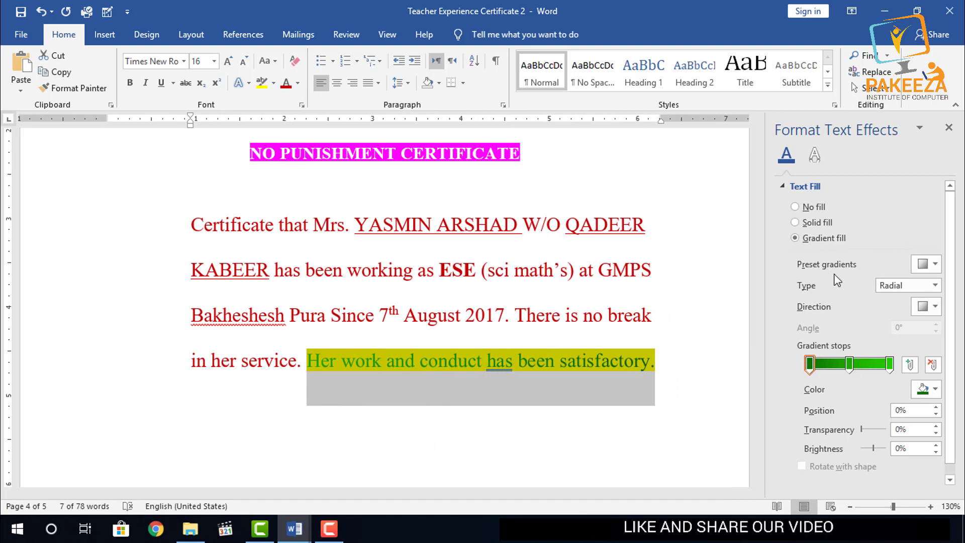
click(888, 363)
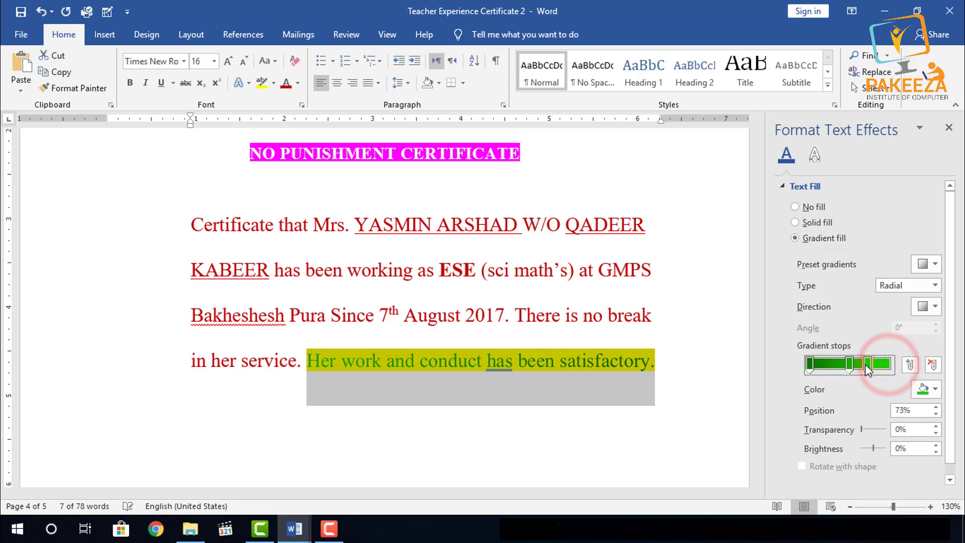
mouse_move(889, 363)
mouse_down()
mouse_move(832, 364)
mouse_move(864, 364)
mouse_up()
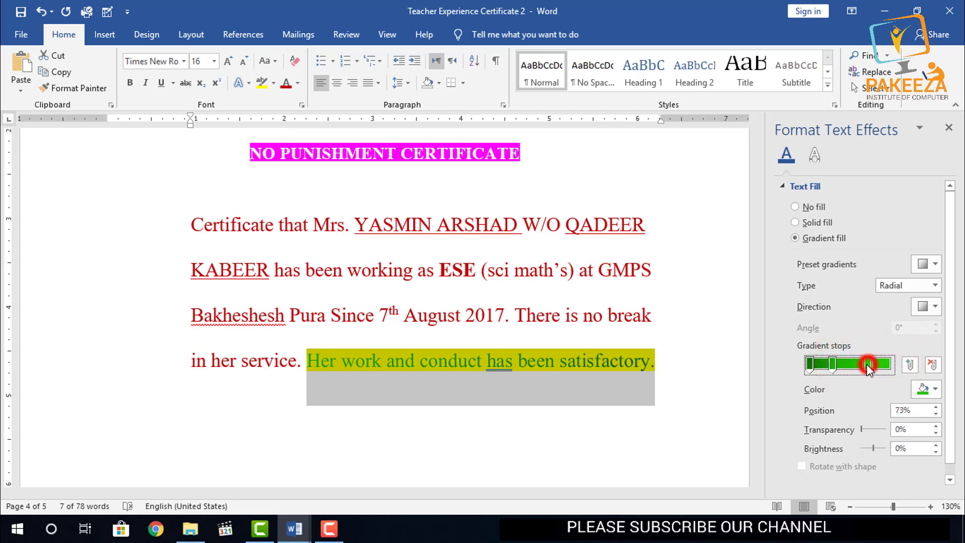
click(935, 286)
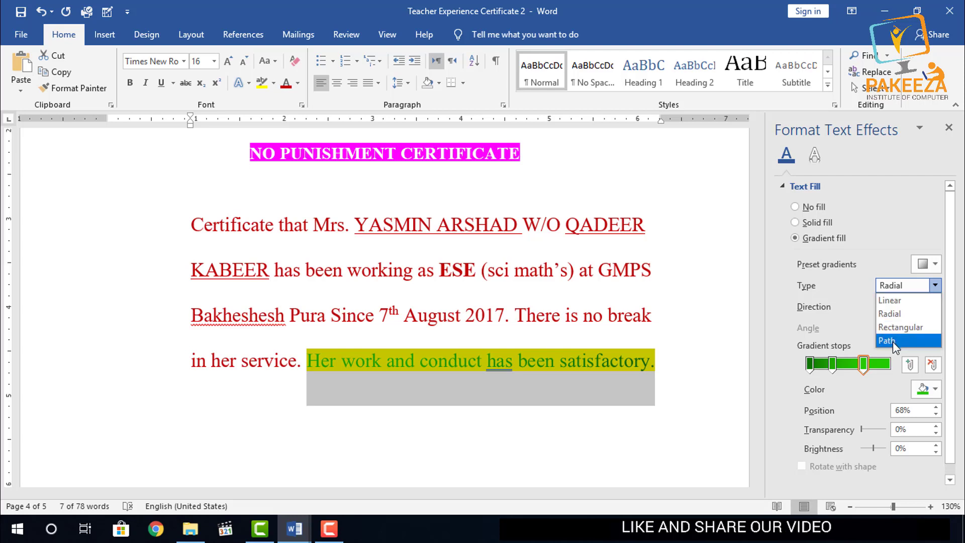
click(892, 300)
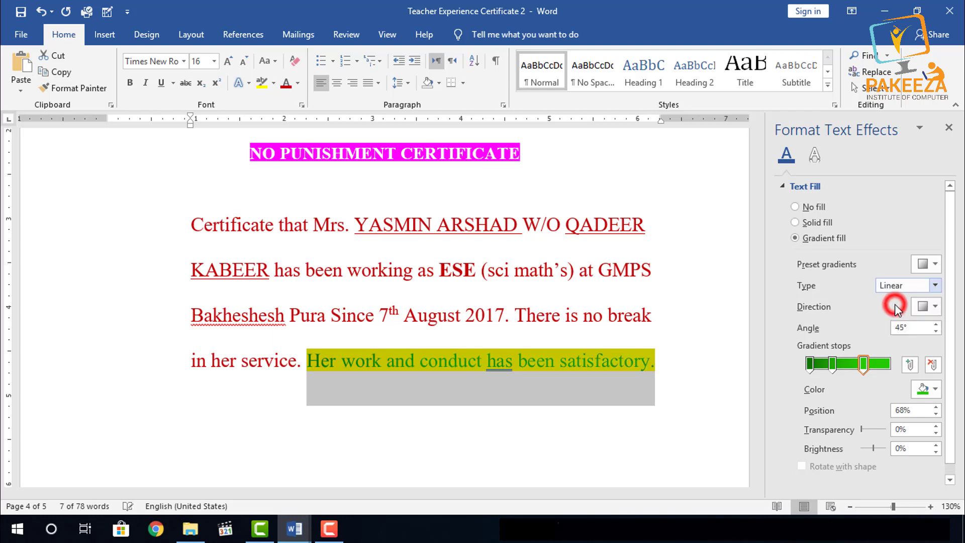
click(934, 263)
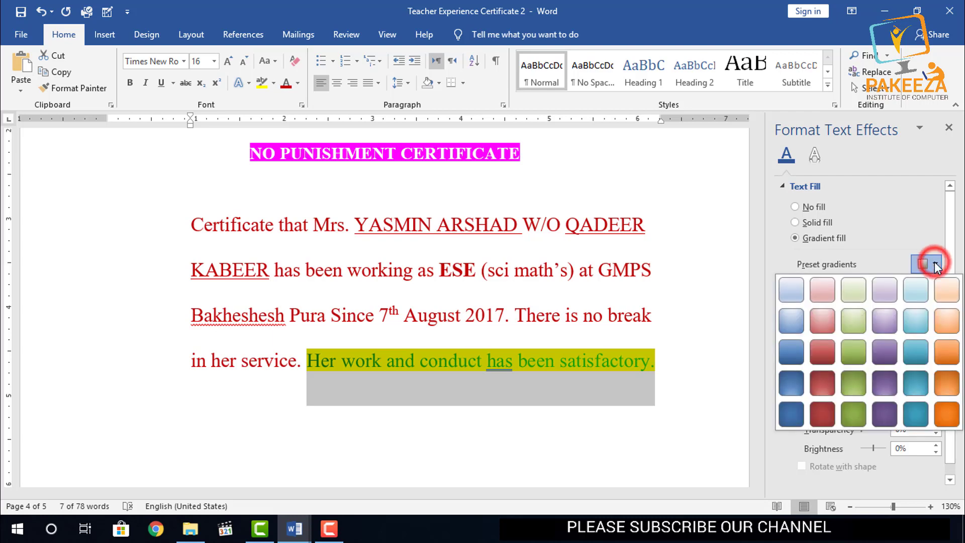
click(827, 382)
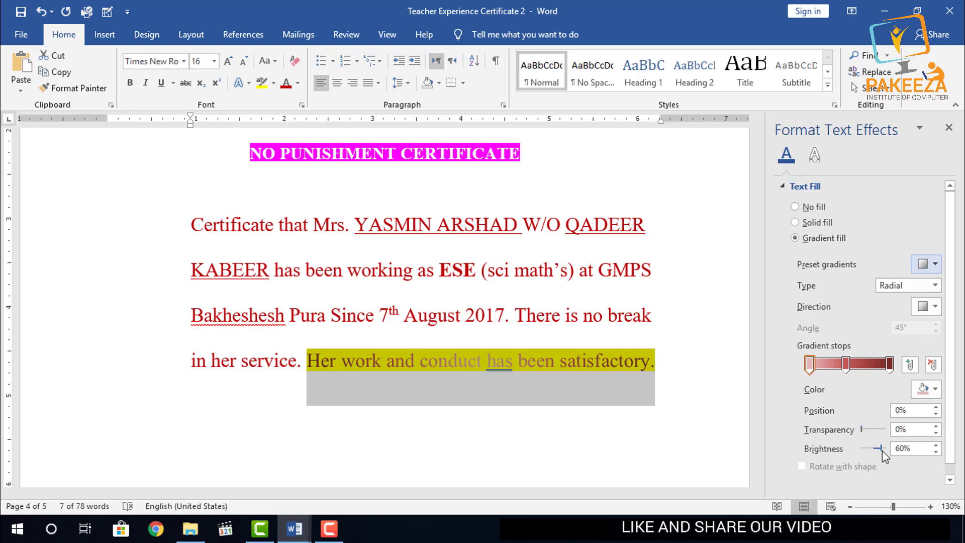
- Set the first stop's brightness to 100%, add start transparency, then switch to solid fill
mouse_move(884, 448)
mouse_down()
mouse_move(848, 448)
mouse_move(913, 455)
mouse_up()
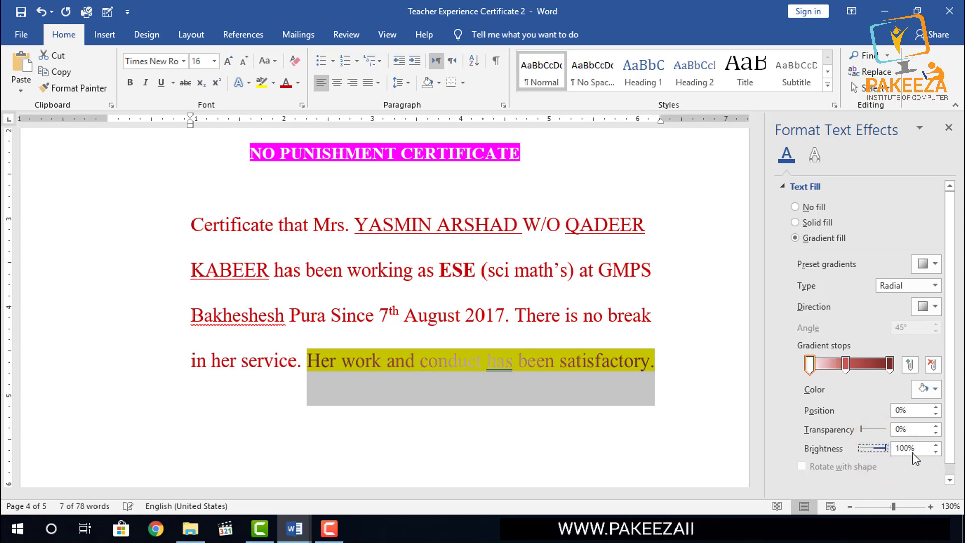
click(934, 285)
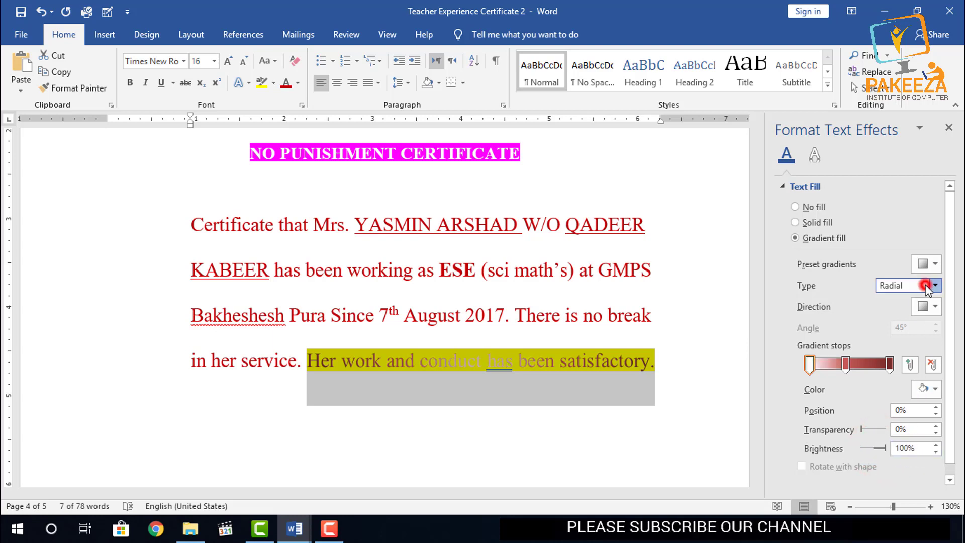
click(907, 300)
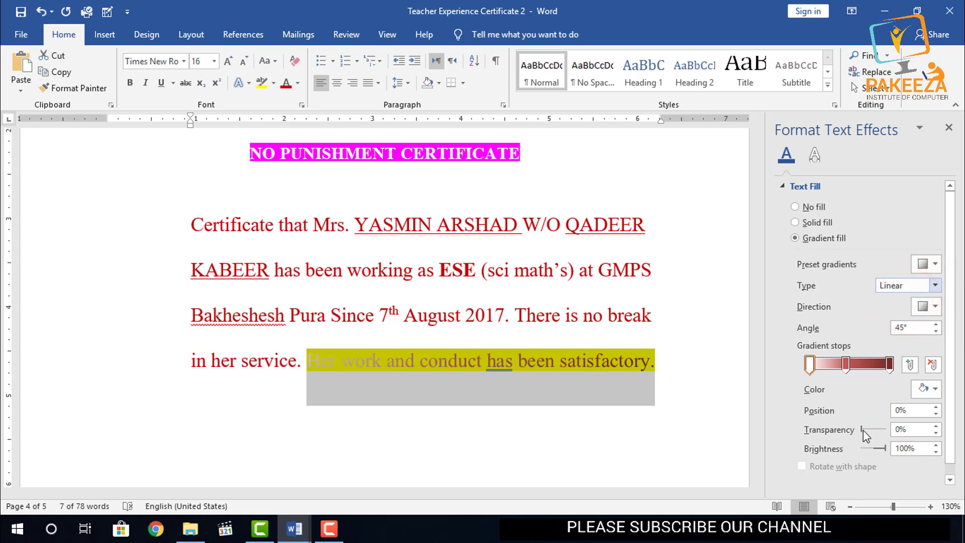
mouse_move(862, 430)
mouse_down()
mouse_move(900, 431)
mouse_move(877, 428)
mouse_up()
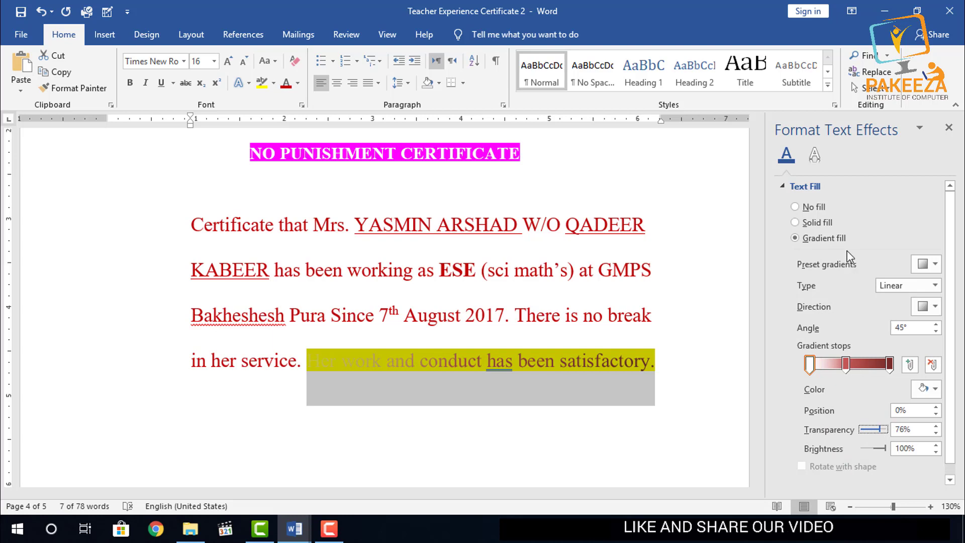
click(795, 222)
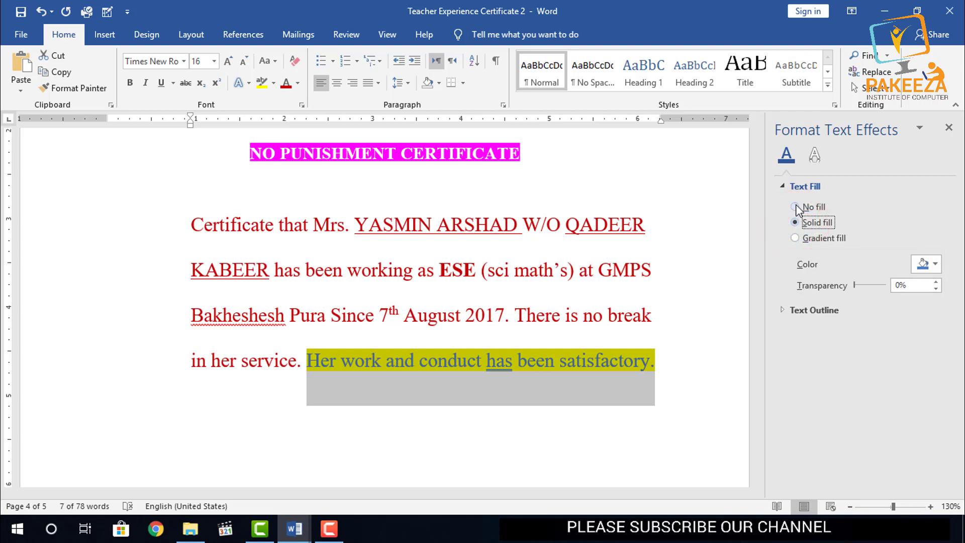
click(794, 207)
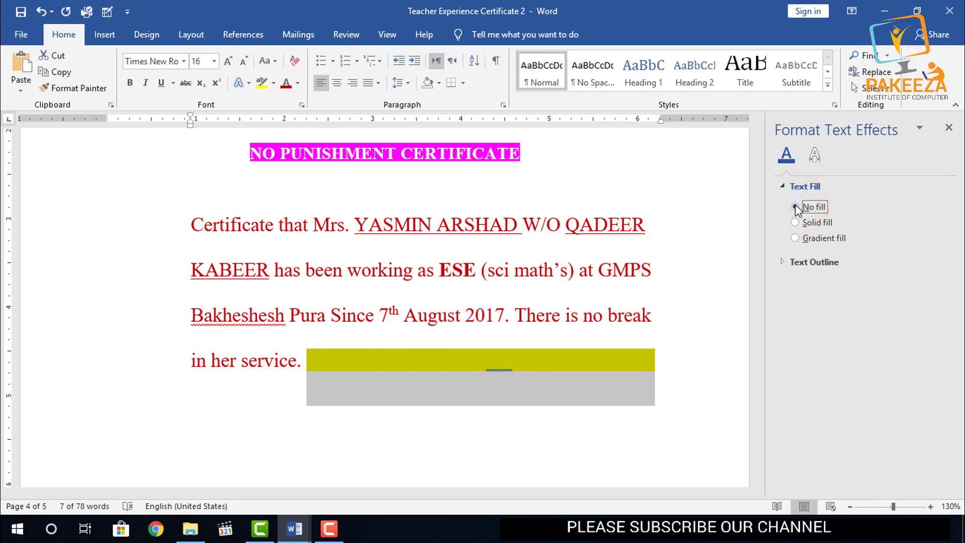
click(795, 222)
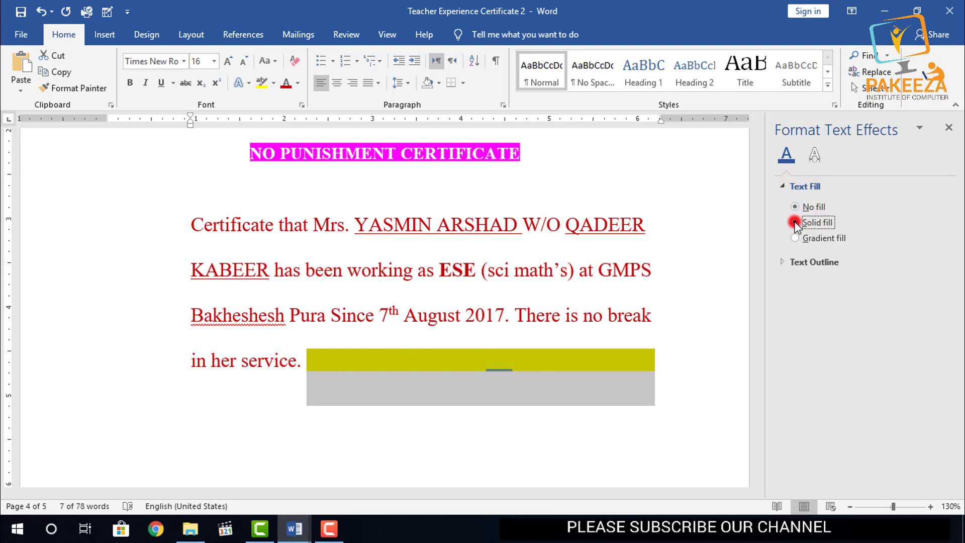
click(684, 304)
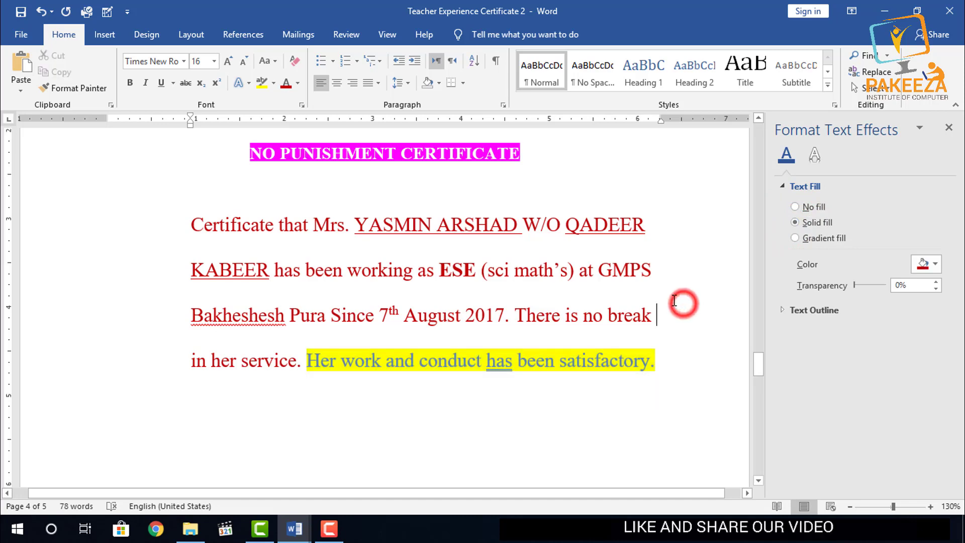
scroll(321, 213, up, 4)
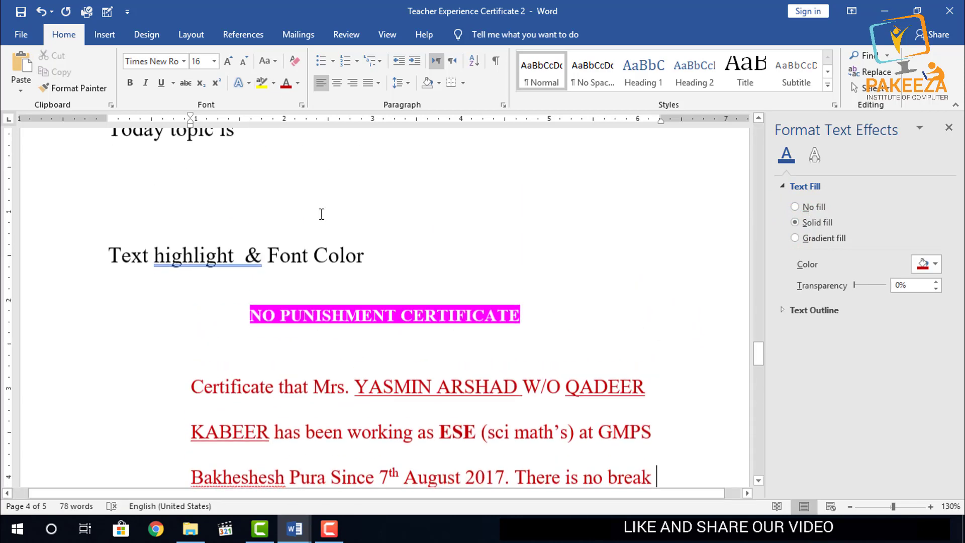